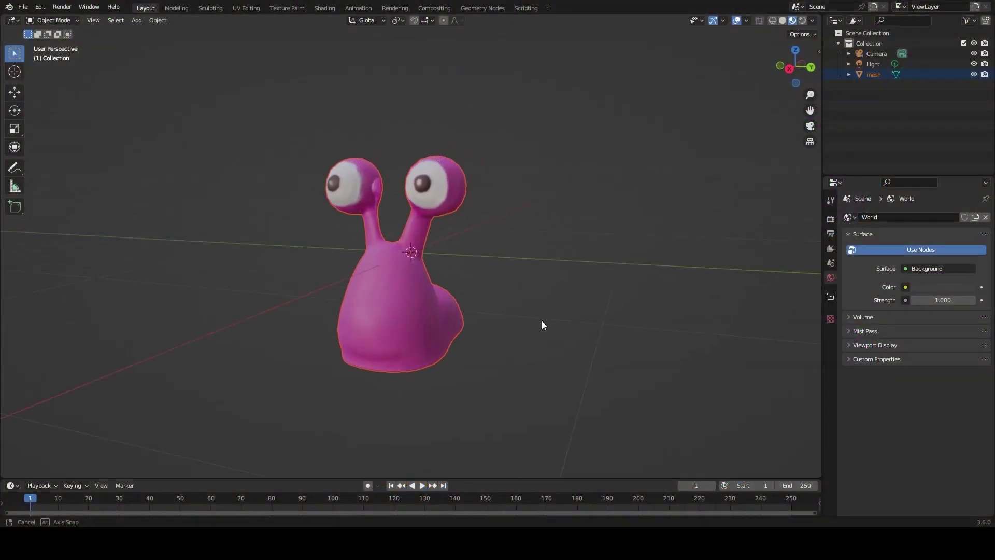
middle_drag(542, 320, 622, 318)
scroll(622, 318, up, 2)
scroll(612, 365, down, 1)
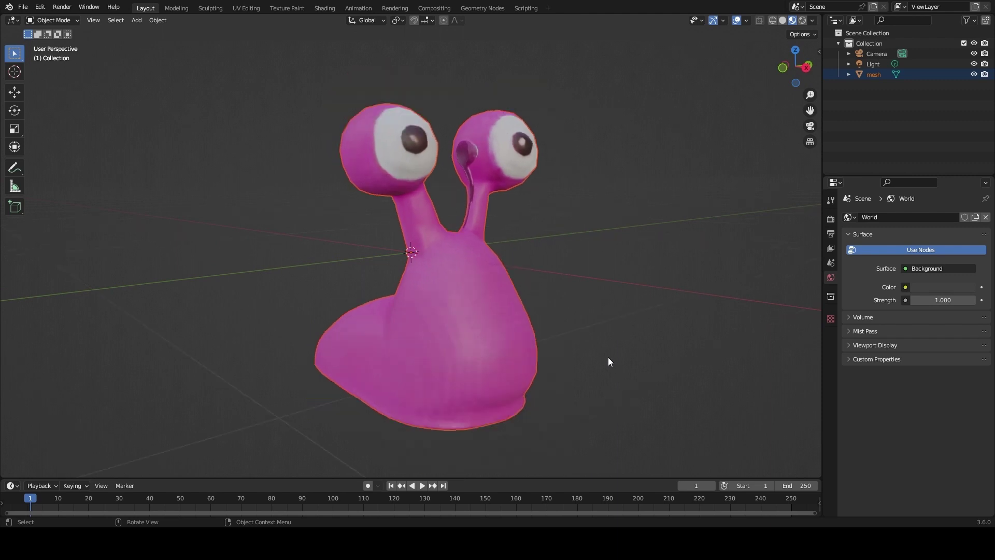
middle_drag(608, 362, 506, 366)
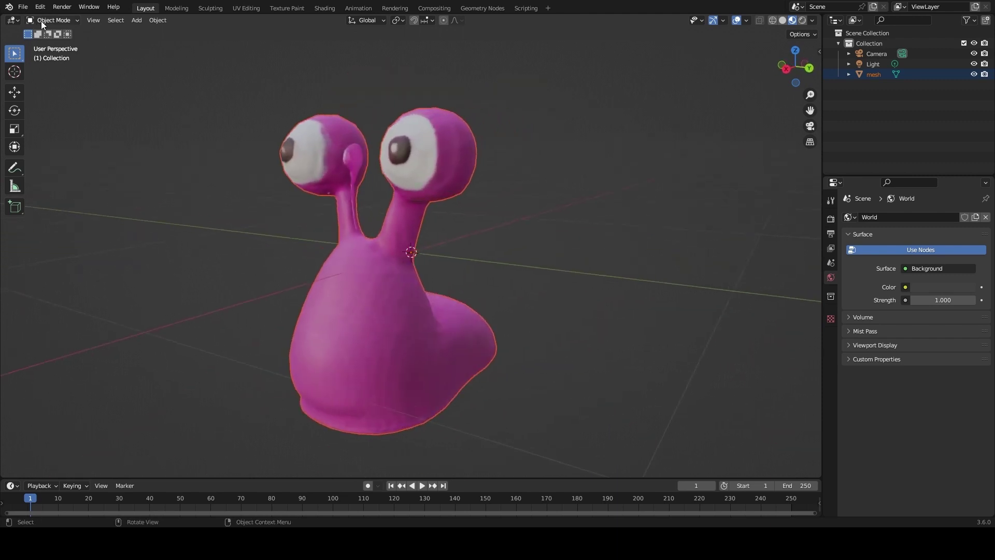
click(23, 8)
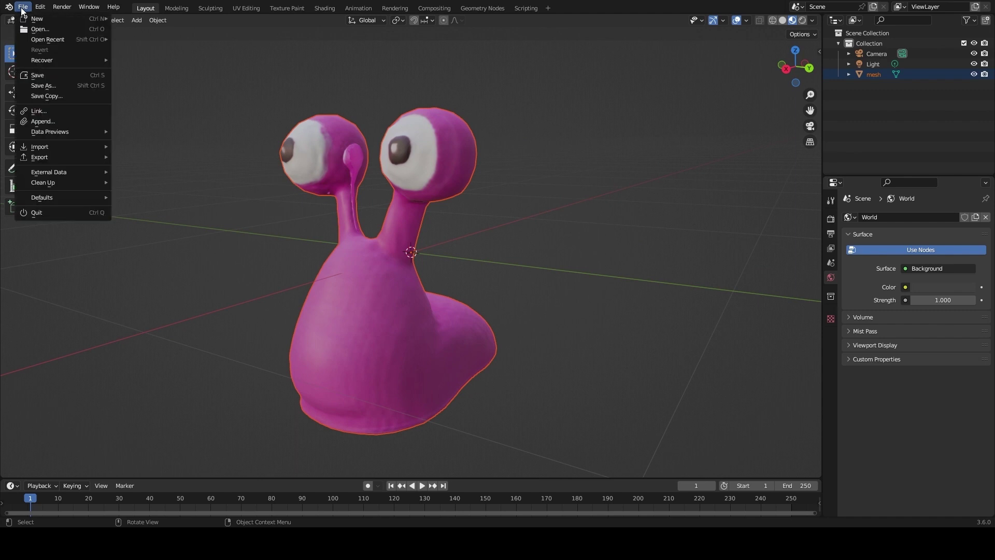
mouse_move(58, 146)
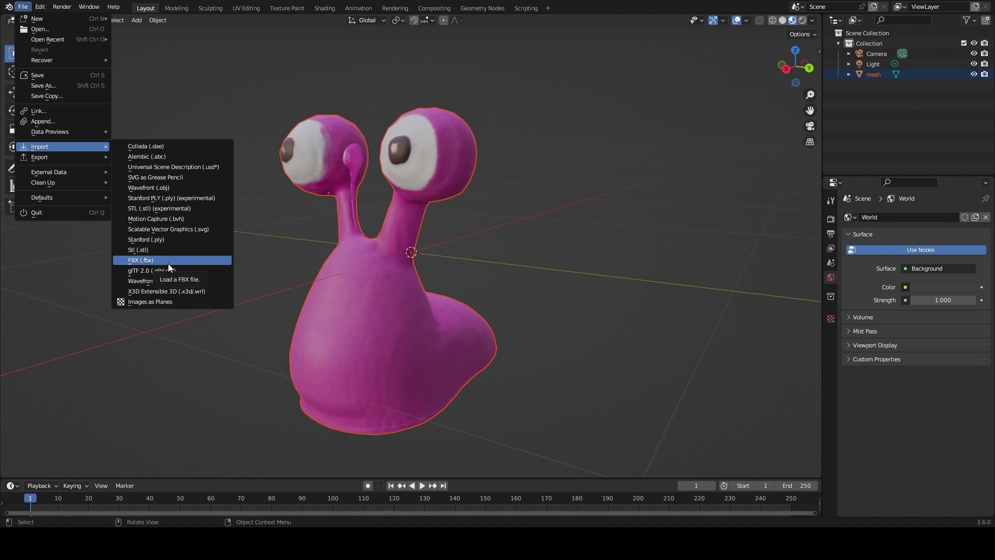
middle_drag(168, 264, 247, 290)
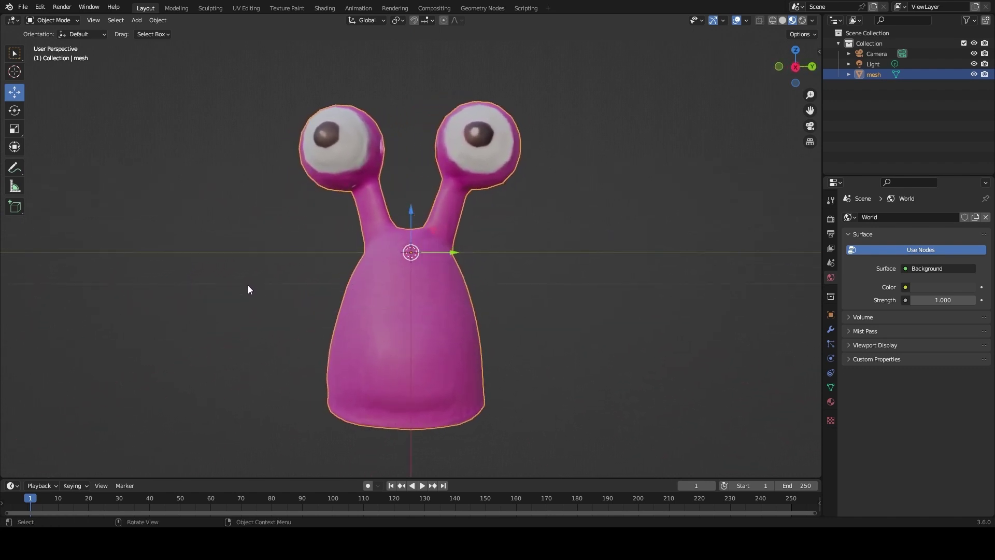
Step: Try to rotate the slug mesh slightly about the X axis in the right orthographic view
click(796, 68)
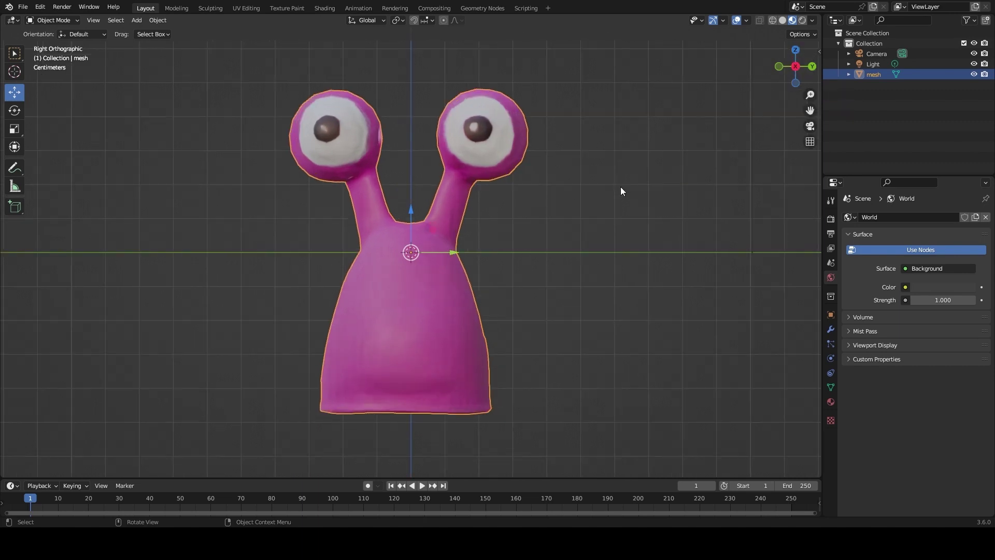
click(14, 111)
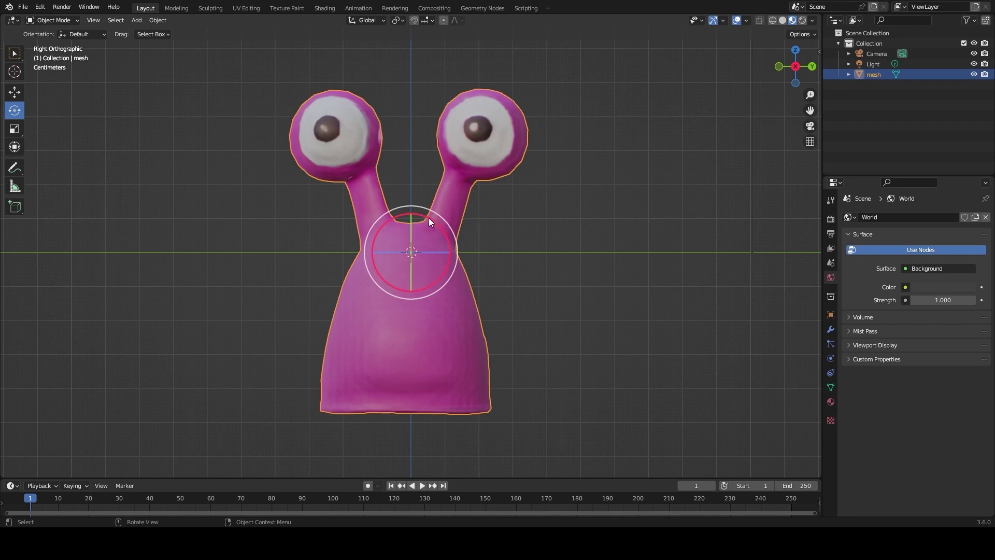
mouse_move(428, 218)
mouse_down()
mouse_move(440, 230)
mouse_move(418, 217)
mouse_move(400, 223)
mouse_move(419, 235)
mouse_up()
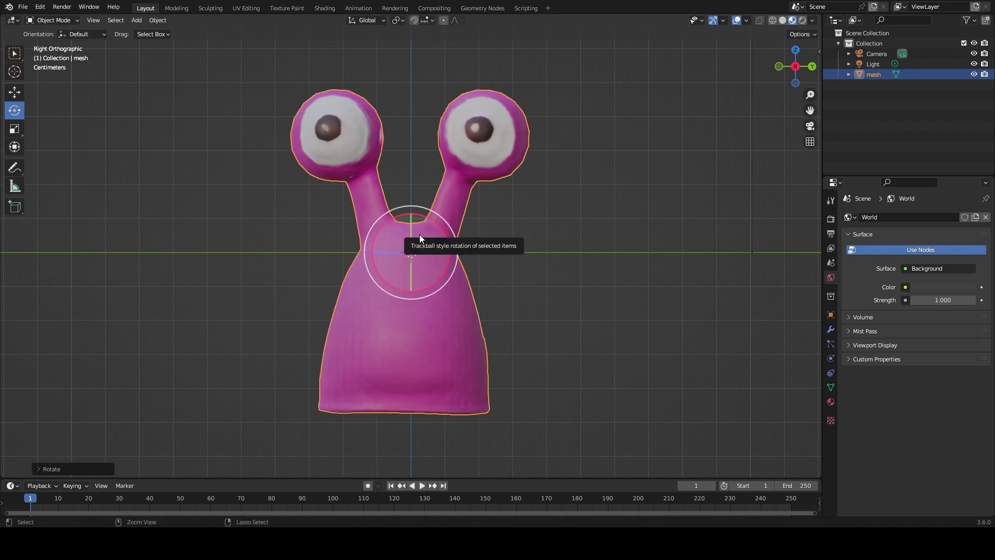
click(419, 234)
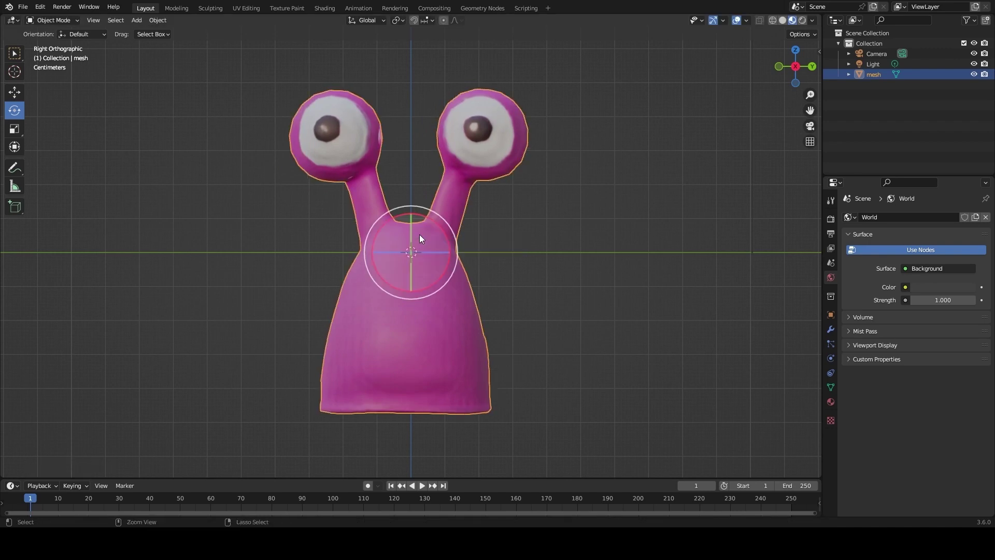
Step: Raise the slug mesh along the Z axis until its base rests on the world floor line
click(15, 95)
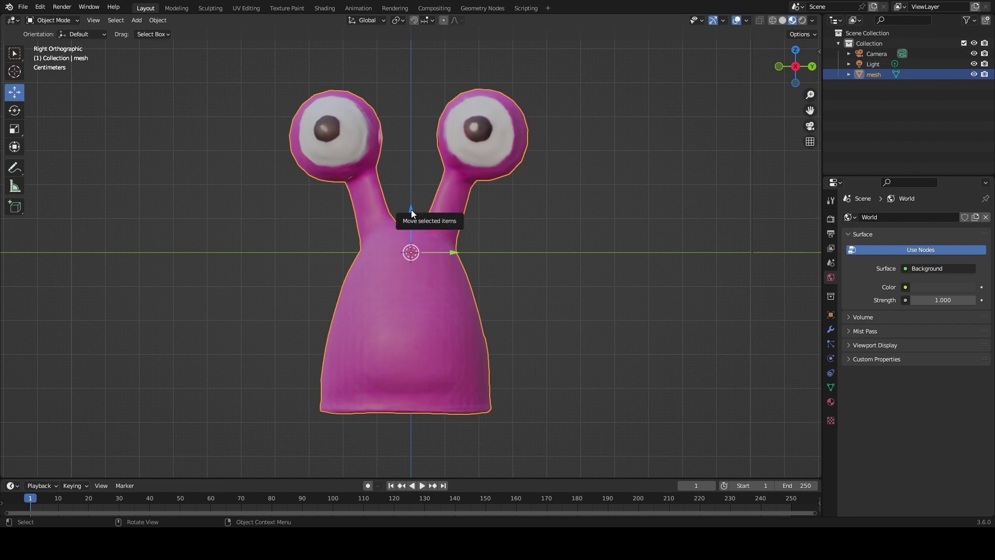
drag(411, 209, 419, 46)
drag(809, 110, 805, 238)
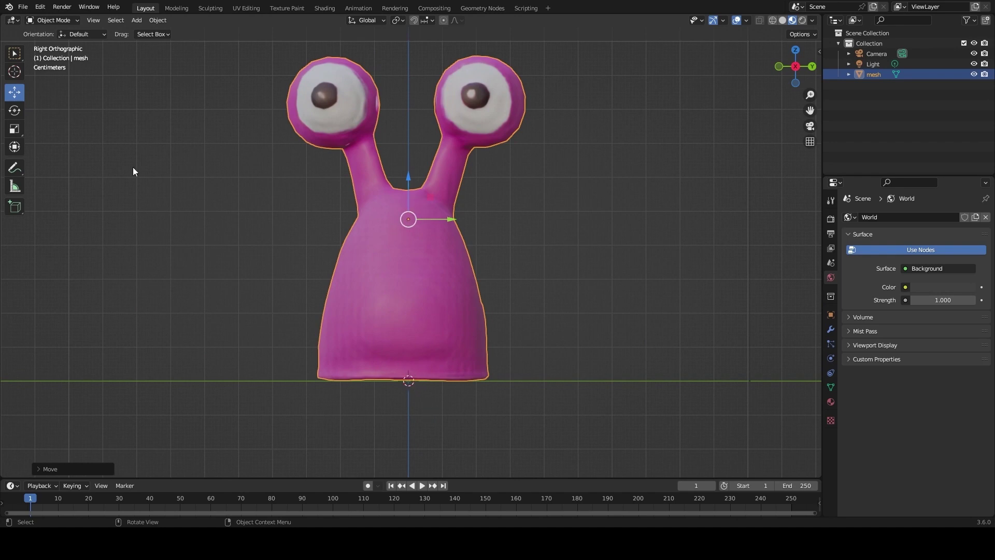
Step: Apply all transforms to the slug mesh and show its object transform properties
click(152, 20)
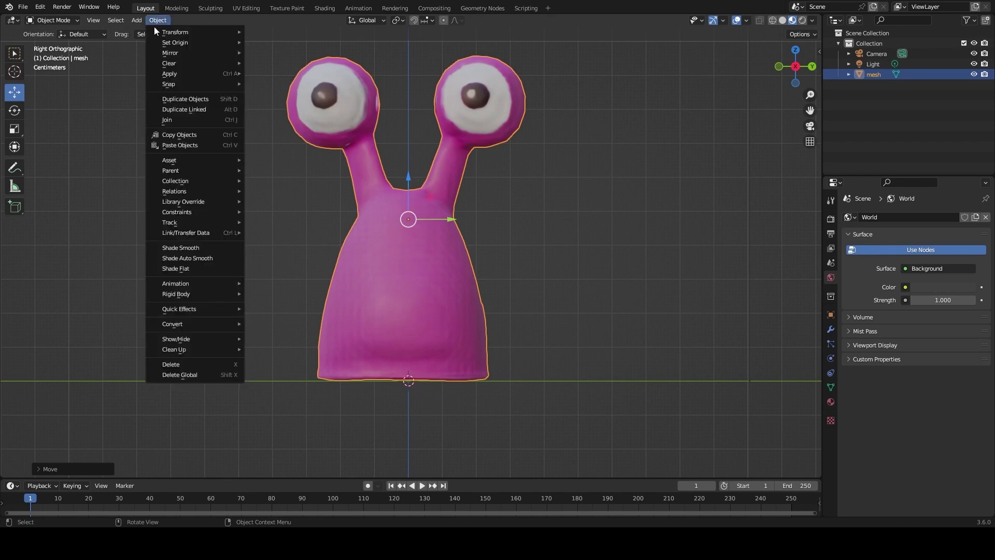
mouse_move(174, 72)
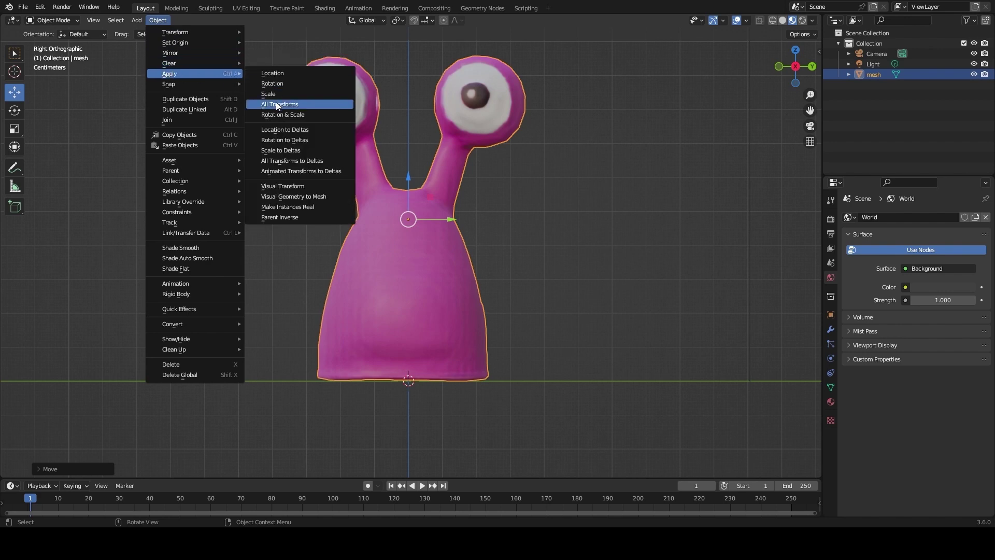
click(312, 104)
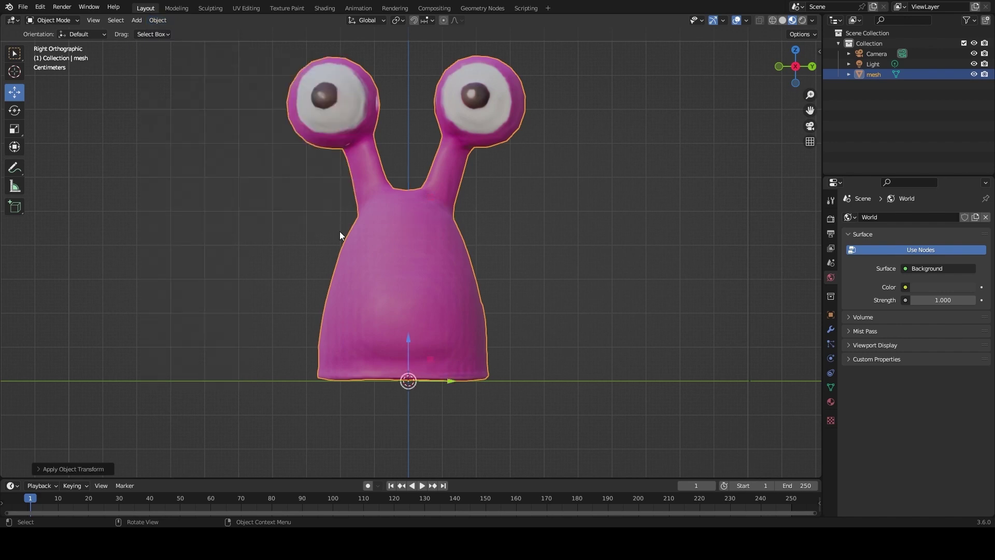
click(831, 315)
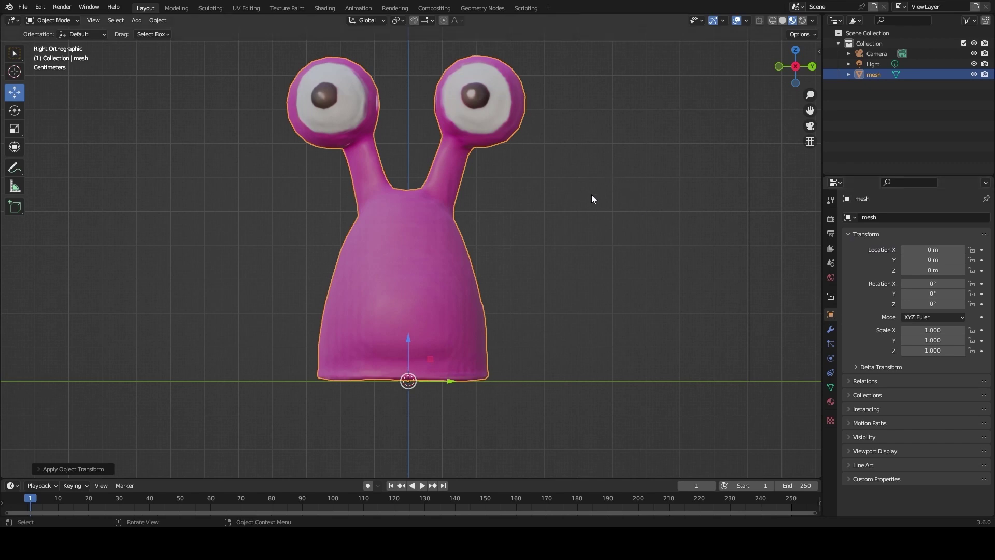
Step: Switch to the back orthographic view and add an armature at the world origin
middle_drag(595, 224, 476, 247)
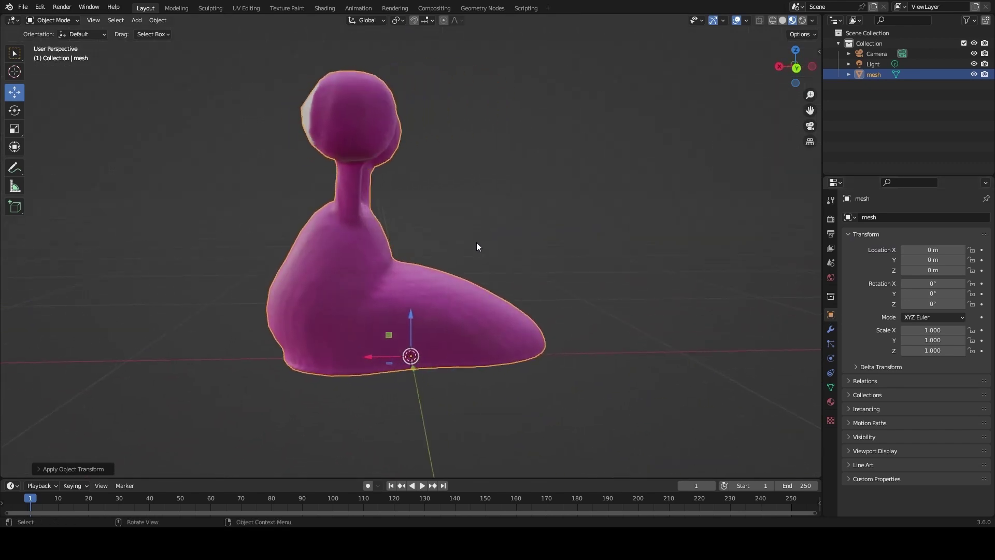
middle_drag(328, 349, 450, 352)
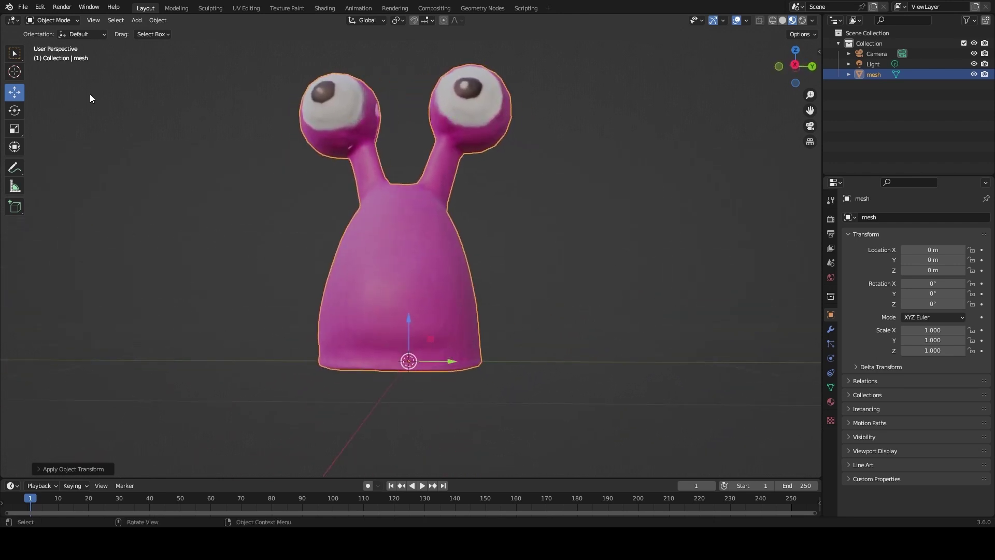
middle_drag(90, 98, 462, 386)
middle_drag(269, 393, 197, 379)
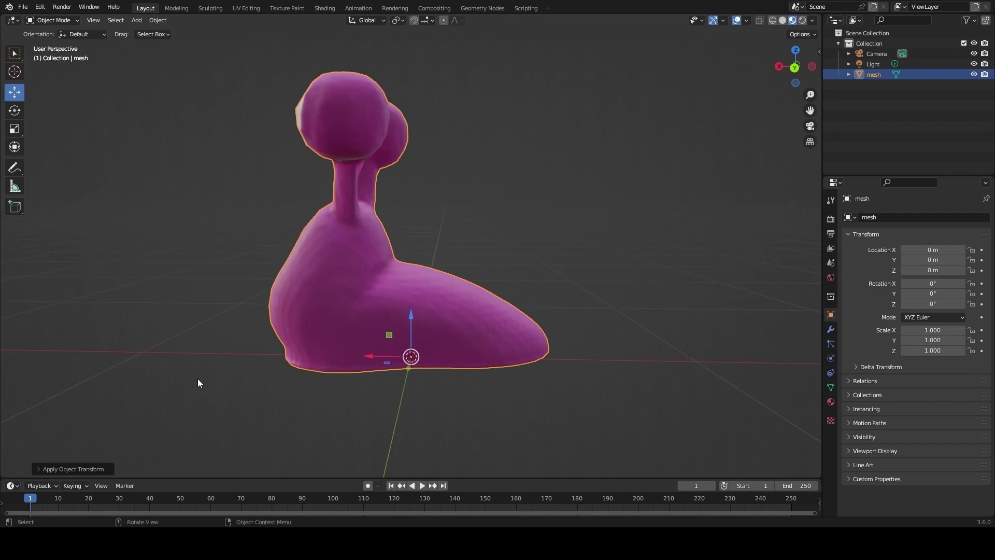
click(796, 68)
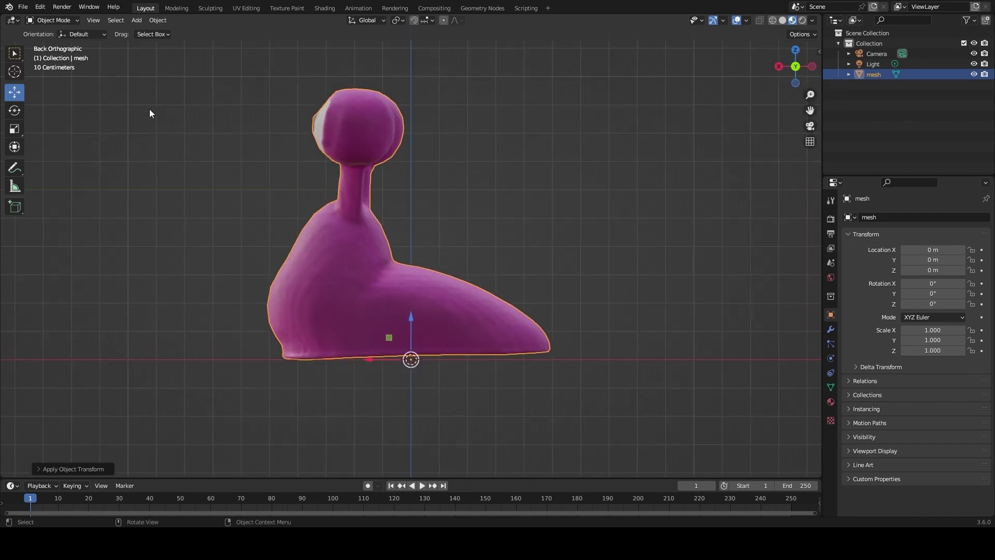
click(137, 21)
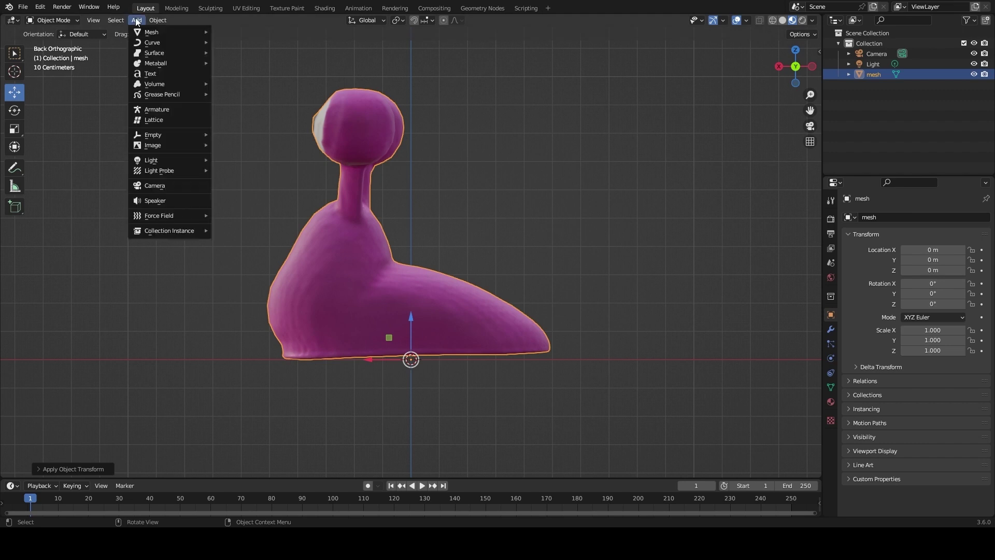
click(154, 110)
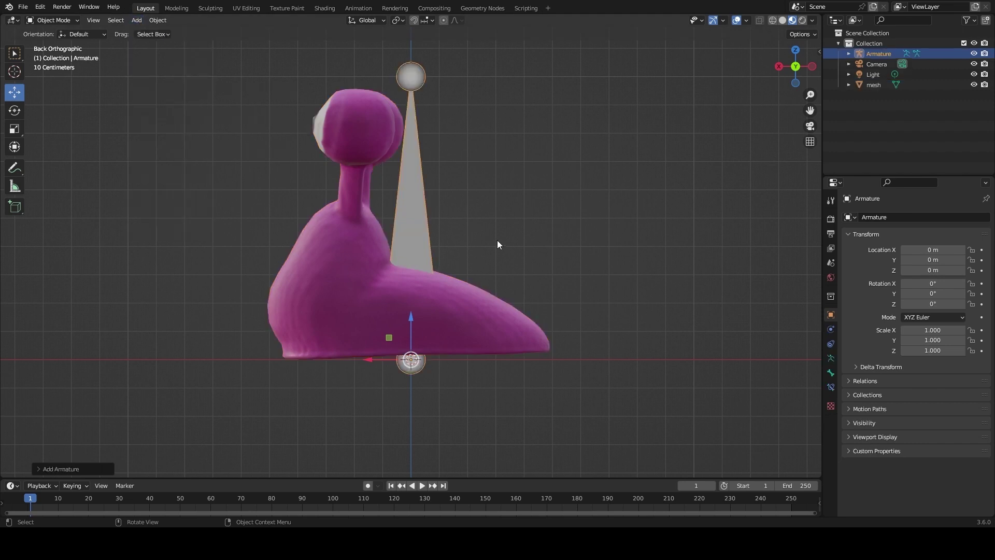
Step: In Edit Mode, move the bone's tip into the slug's tail and its root to the lower front of the body
click(68, 19)
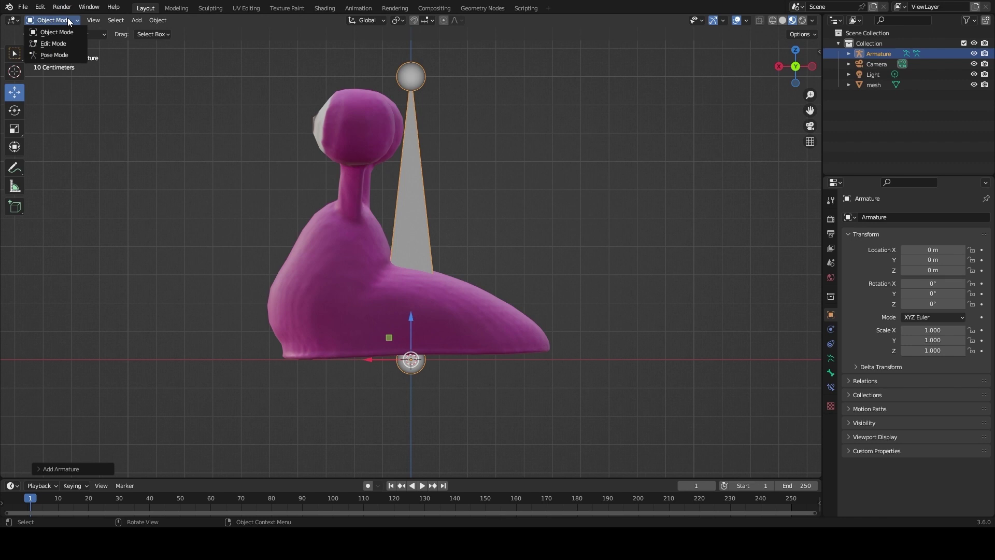
click(57, 43)
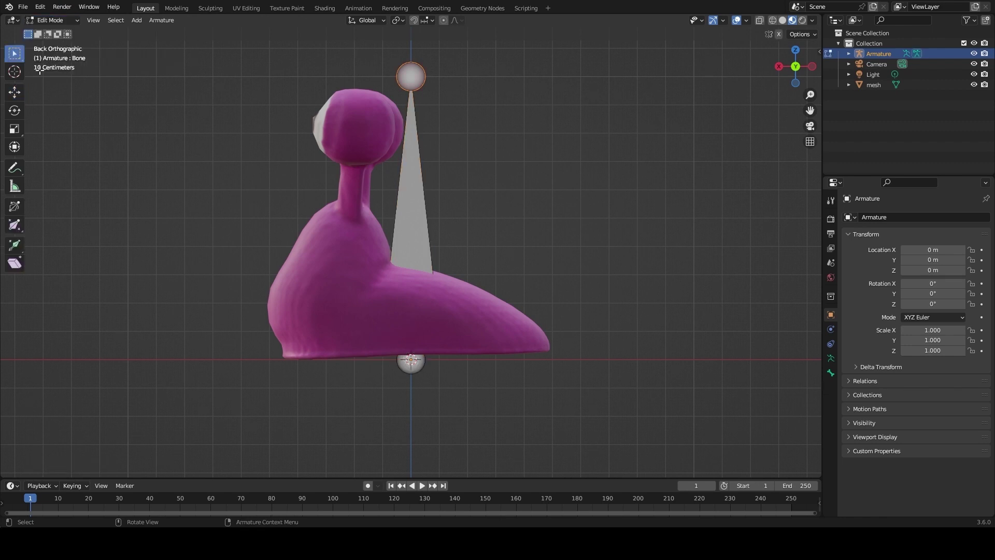
click(15, 93)
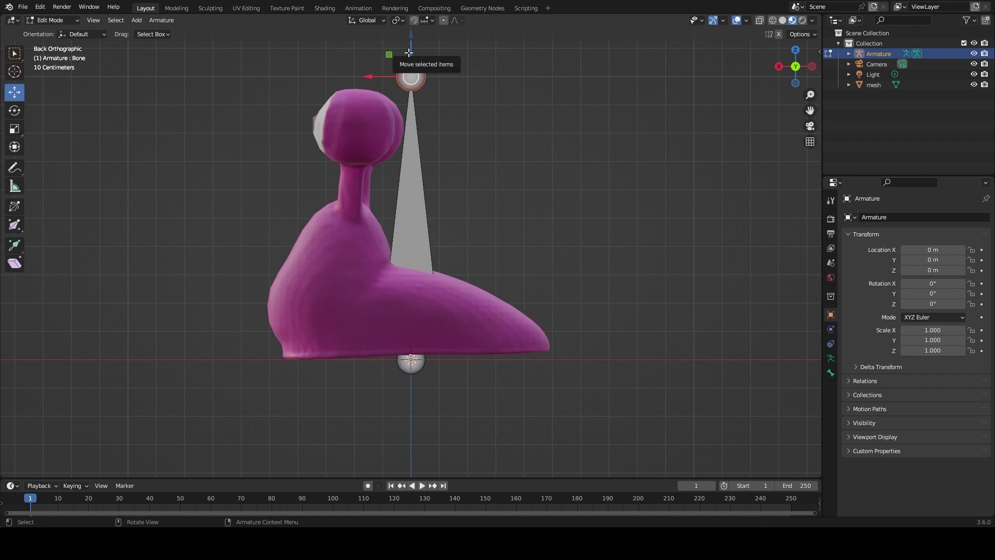
drag(389, 55, 501, 308)
click(411, 359)
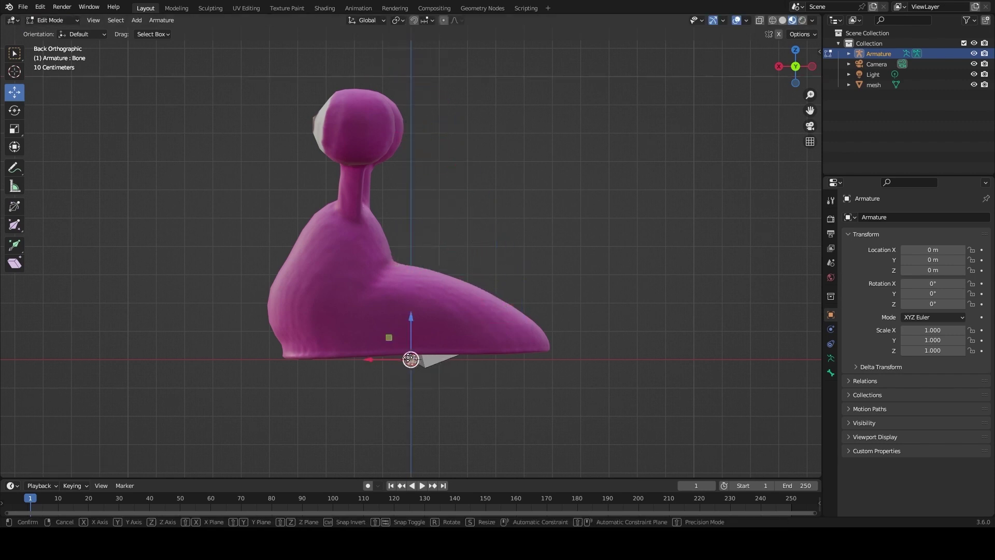
drag(411, 359, 294, 322)
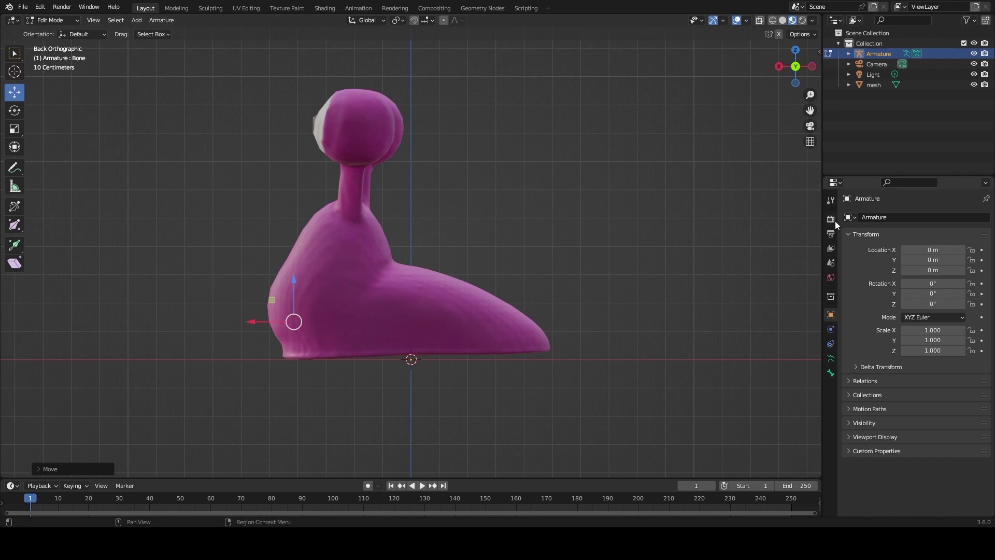
Step: Set the armature's viewport display to In Front so the bone draws over the mesh
click(849, 436)
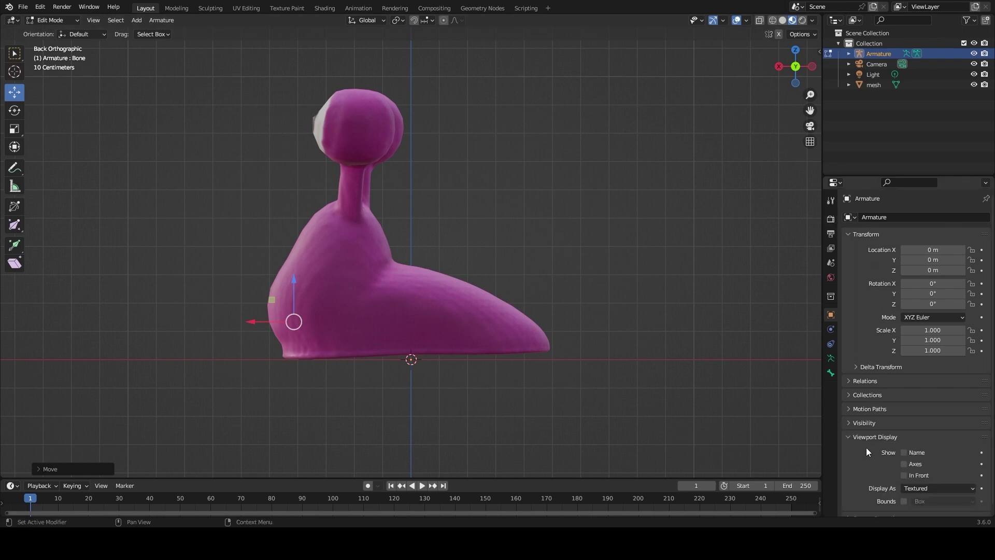
click(905, 475)
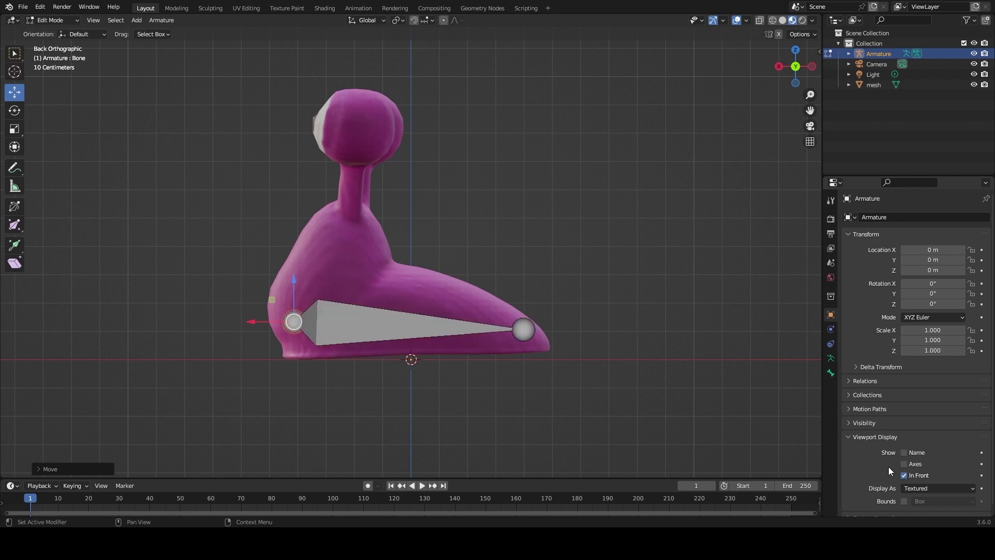
mouse_move(197, 362)
middle_down()
mouse_move(382, 383)
mouse_move(271, 393)
mouse_move(200, 373)
middle_up()
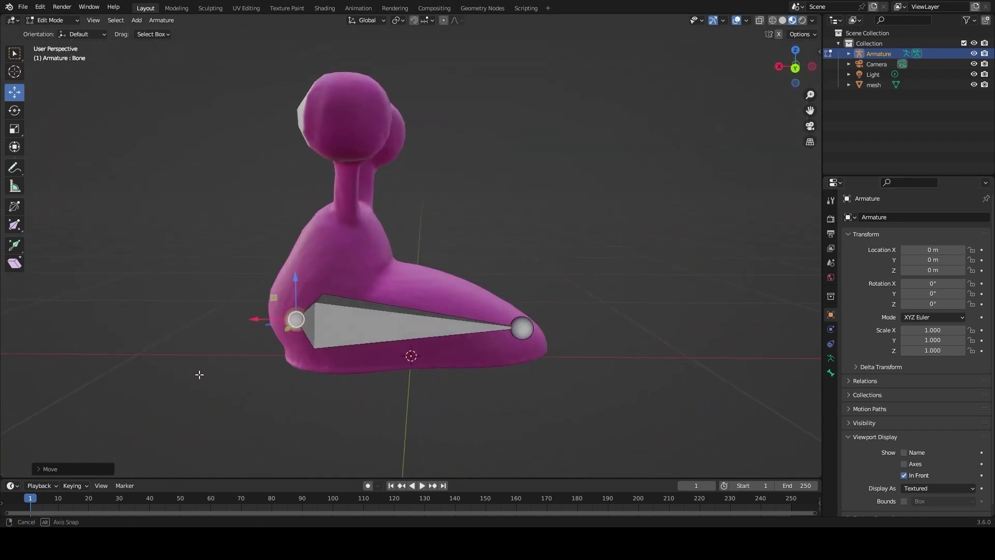
Step: Extrude a bone about 0.42 m long from the lower front joint up to the base of the eye stalks
click(795, 67)
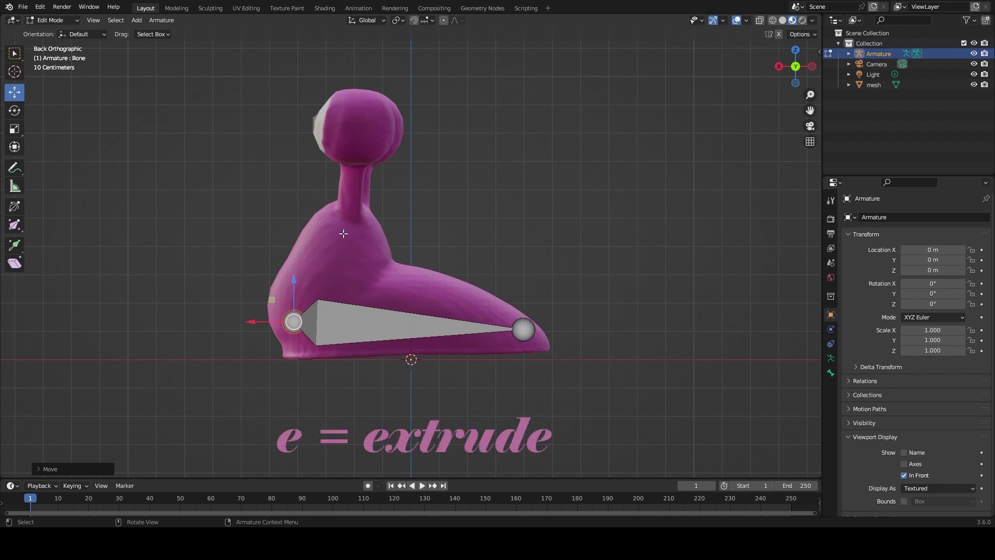
key(e)
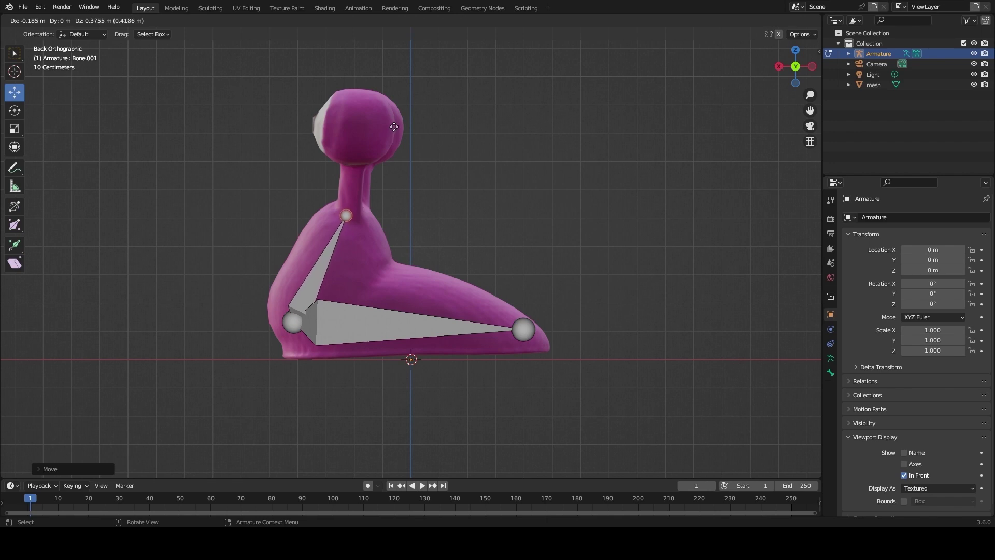
key(Escape)
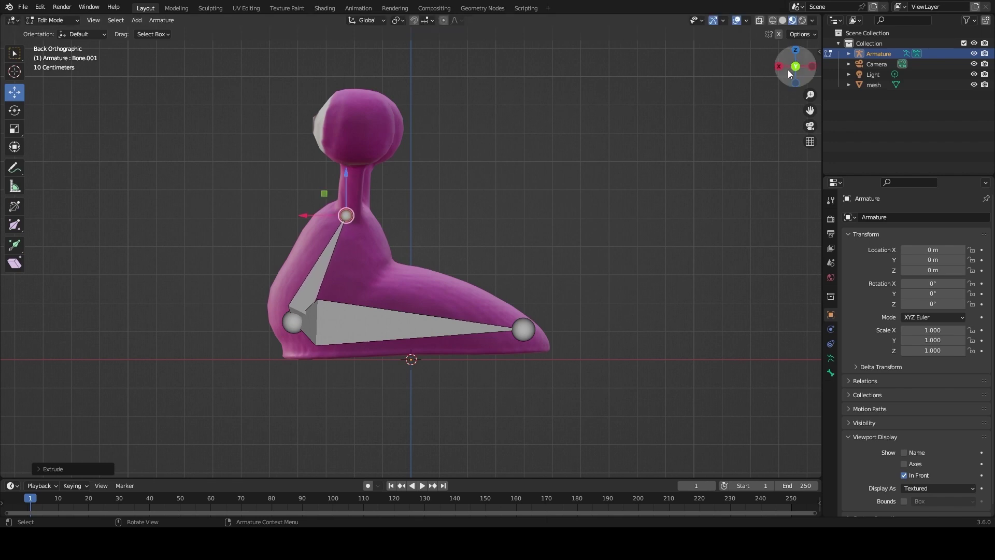
Step: From a front-facing view of the slug, extrude a short bone from the top joint into the base of the +Y eye stalk
drag(788, 71, 735, 92)
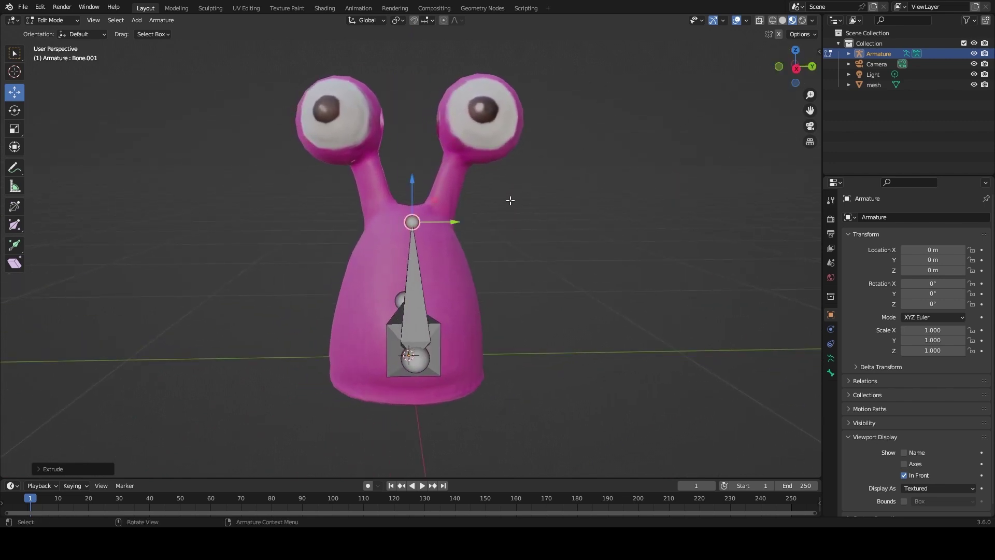
key(e)
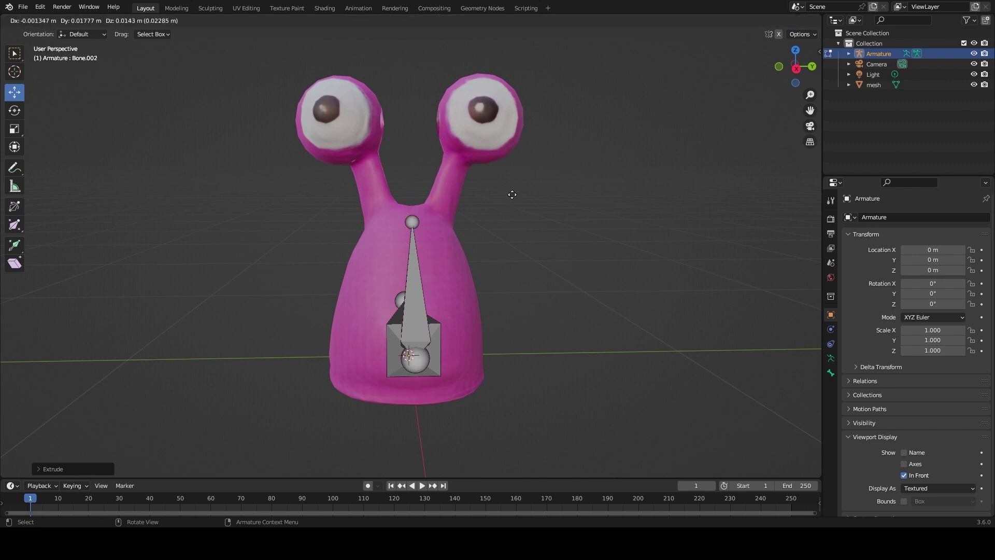
click(536, 186)
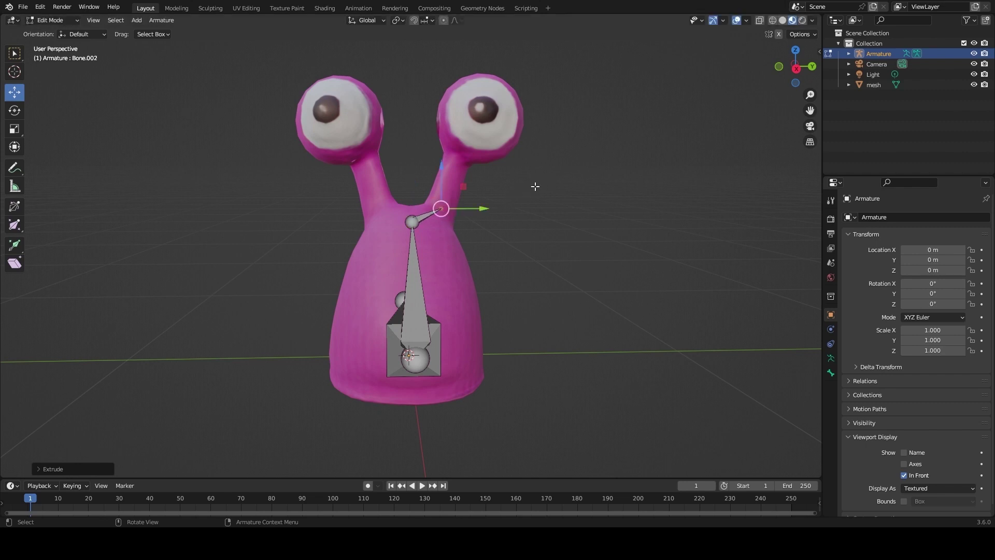
Step: Extrude two more bones from the +Y stalk base joint, one up the eye stalk and one into the centre of its eye
key(e)
click(554, 133)
key(e)
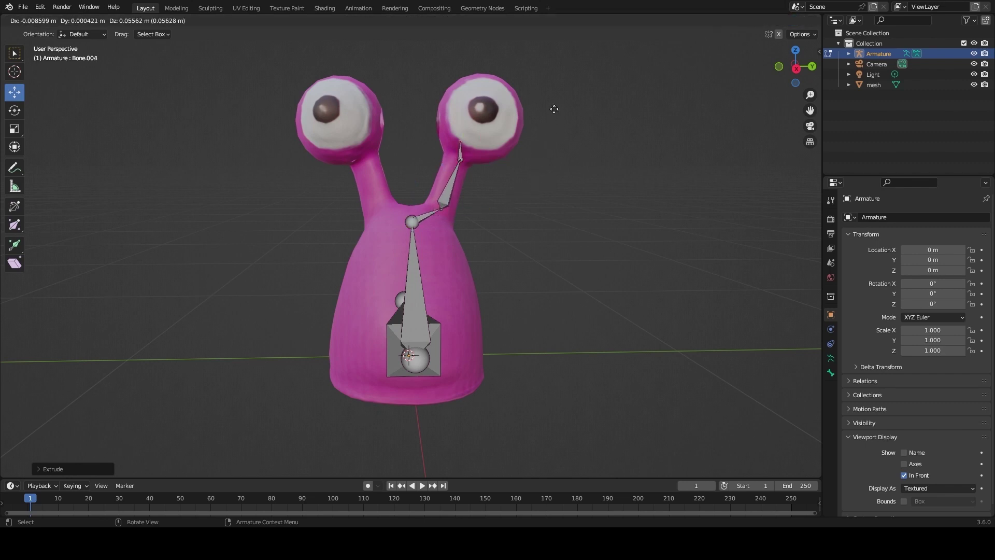
click(577, 80)
mouse_move(615, 209)
middle_down()
mouse_move(489, 203)
mouse_move(762, 210)
mouse_move(558, 216)
mouse_move(524, 195)
mouse_move(616, 210)
middle_up()
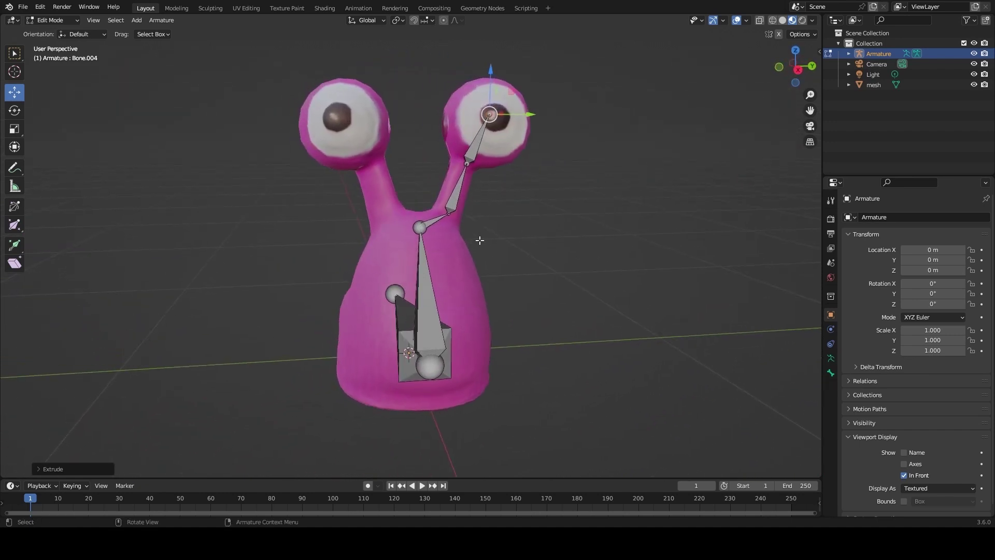
Step: Extrude a three-bone chain from the top body joint through the -Y eye stalk into its eye, the last bone about 0.18 m long
click(419, 225)
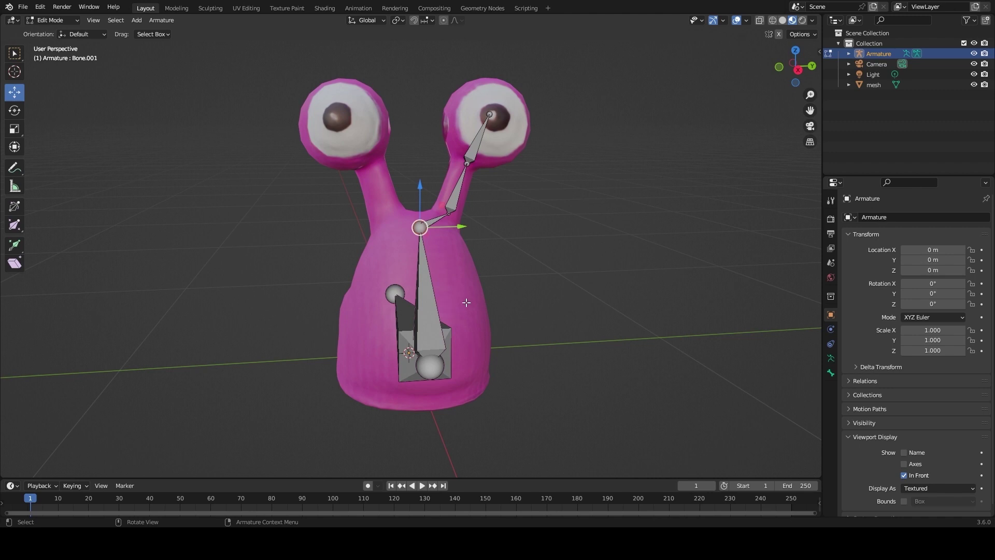
key(e)
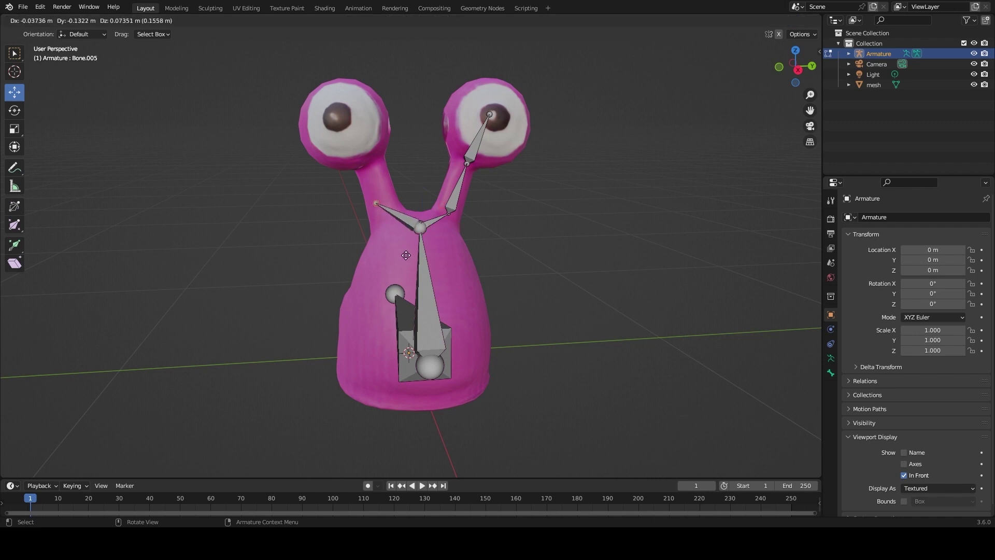
click(416, 265)
key(e)
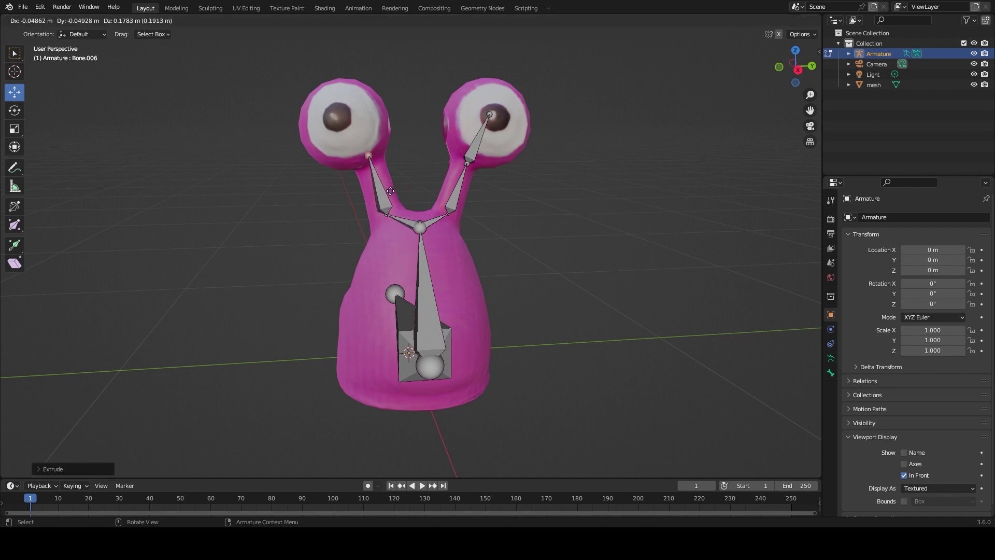
click(390, 197)
key(e)
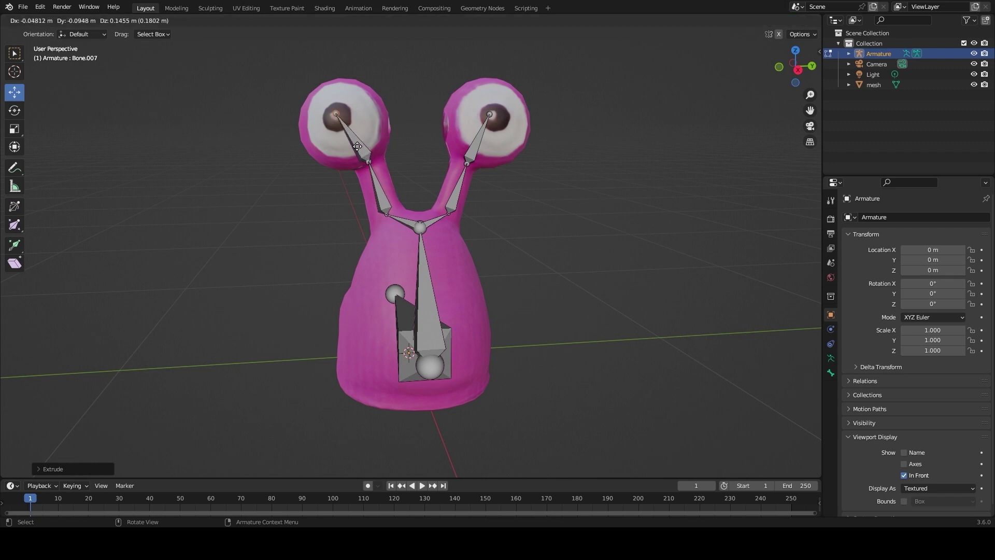
click(358, 146)
Step: From a side view, move the -Y chain's eye joint and upper stalk joint along X to line up with the +Y chain
middle_drag(297, 276, 415, 273)
click(800, 72)
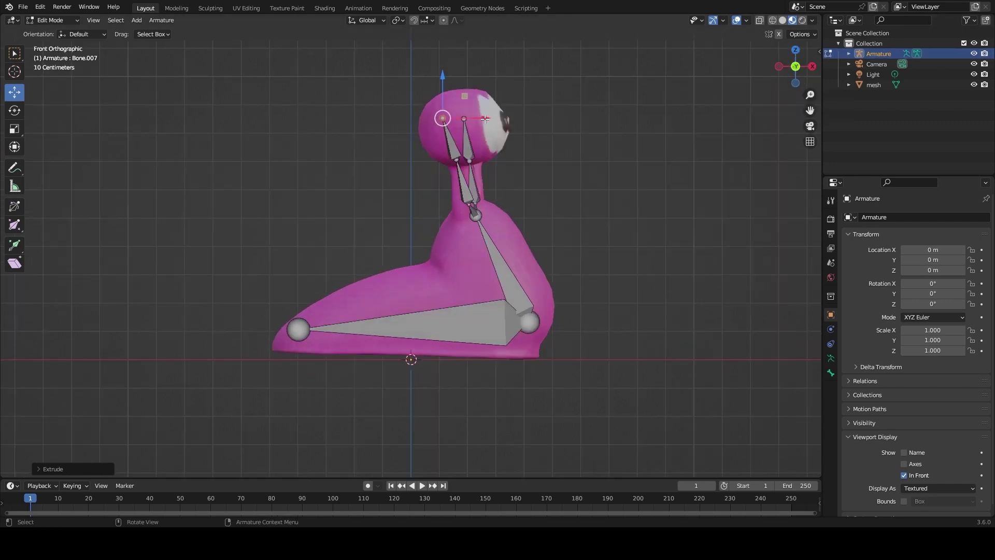
drag(485, 119, 501, 120)
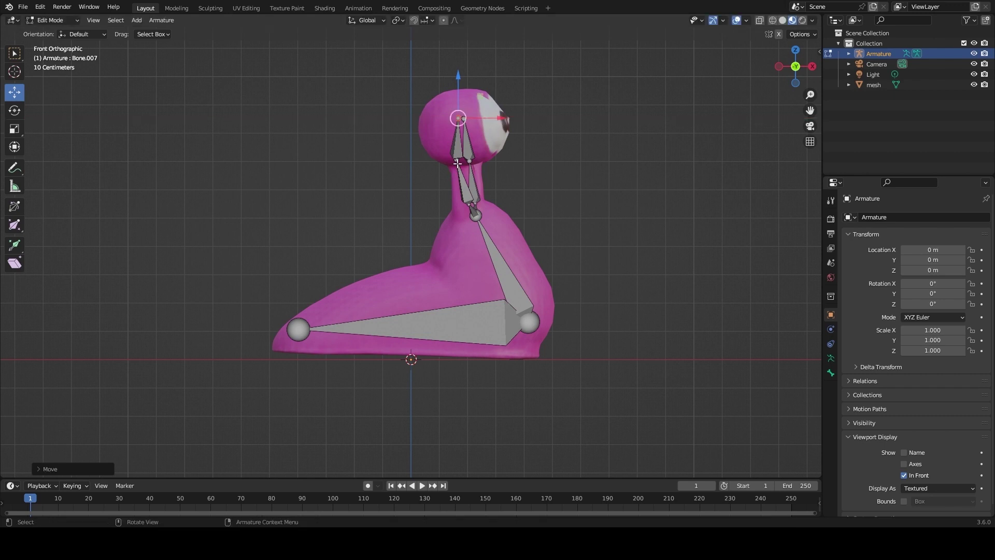
click(457, 163)
drag(498, 162, 511, 162)
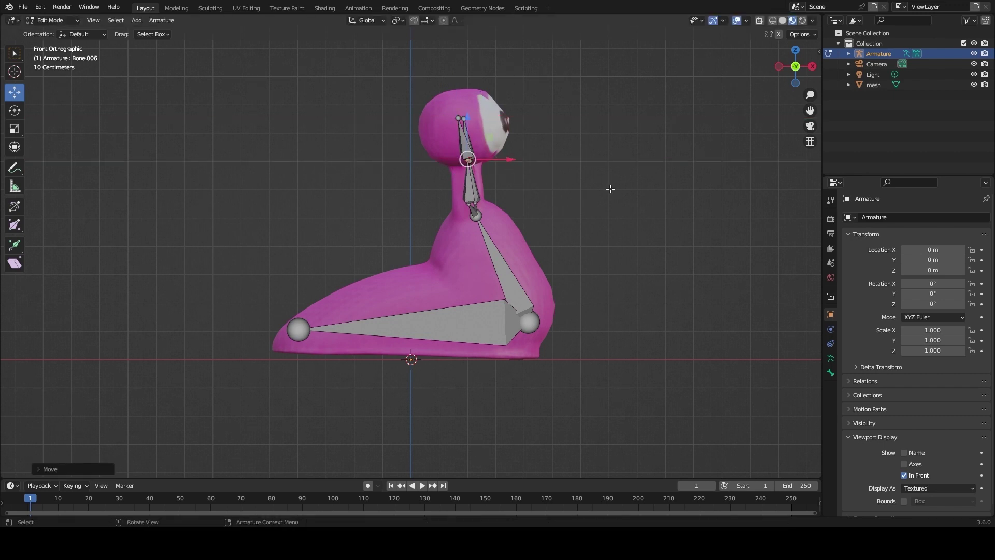
Step: In Pose Mode, rotate the middle bone of the +Y eye stalk slightly forward toward the face
middle_drag(611, 189, 451, 206)
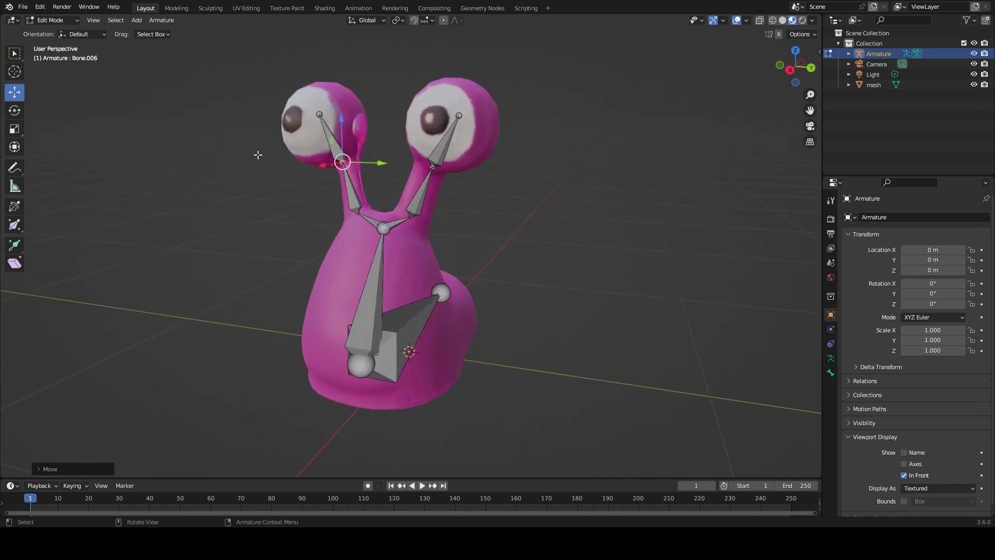
middle_drag(233, 293, 287, 269)
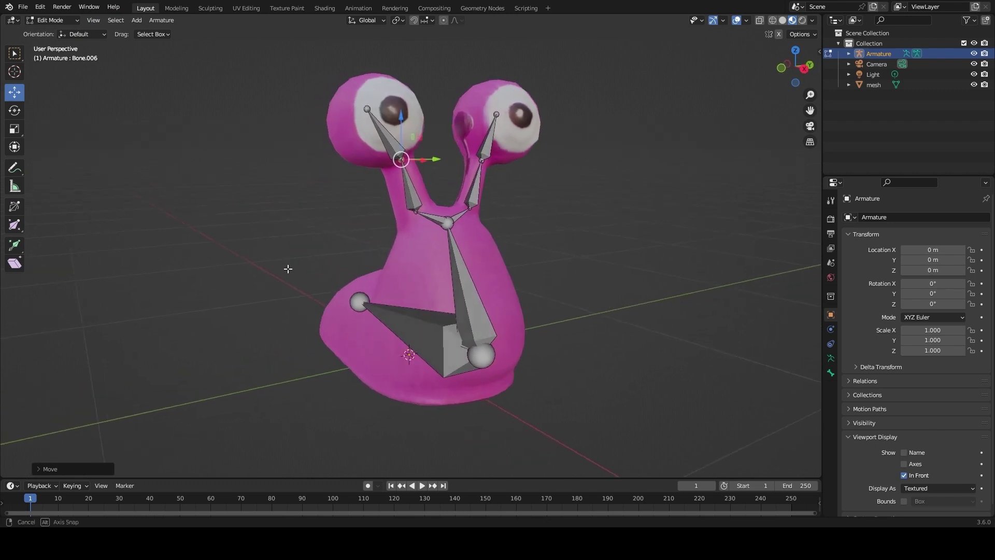
click(70, 24)
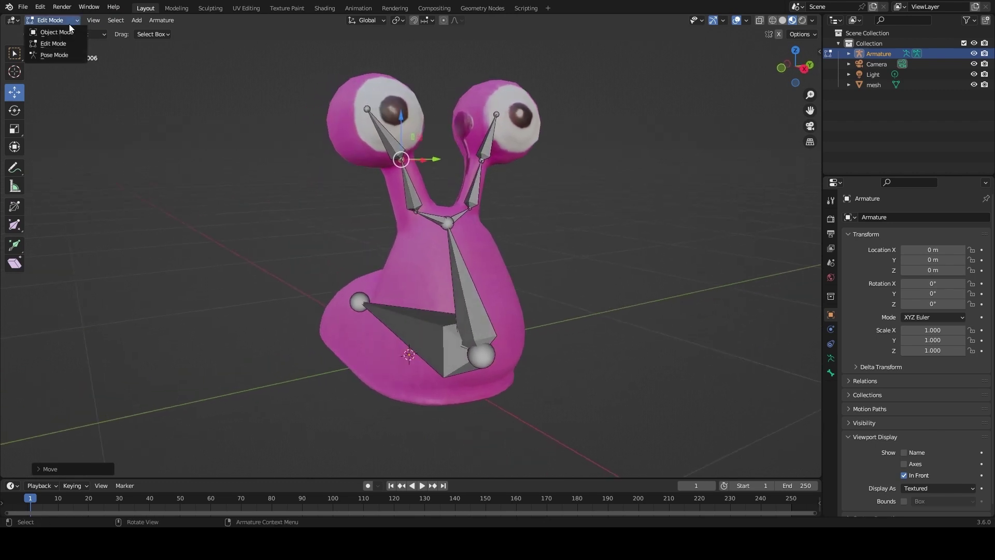
click(70, 54)
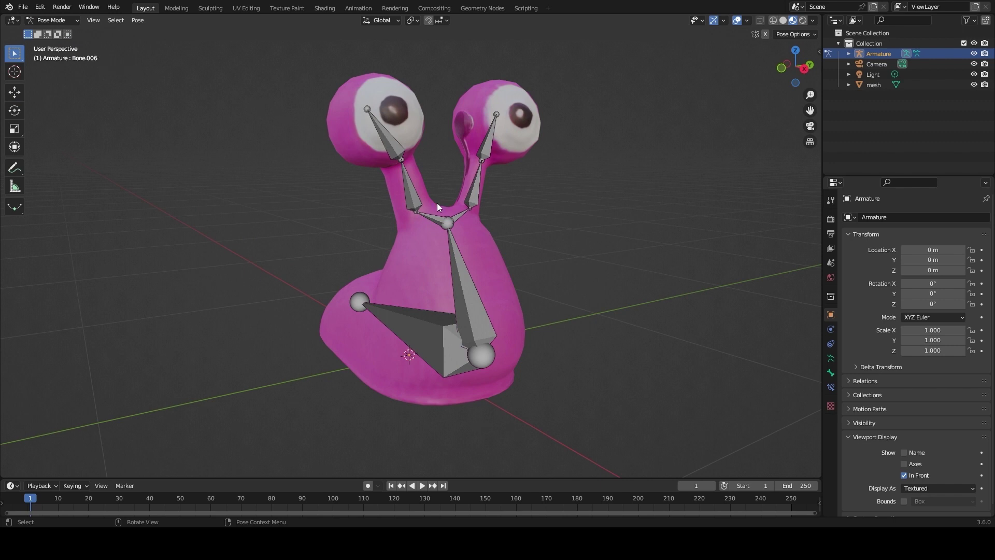
click(15, 111)
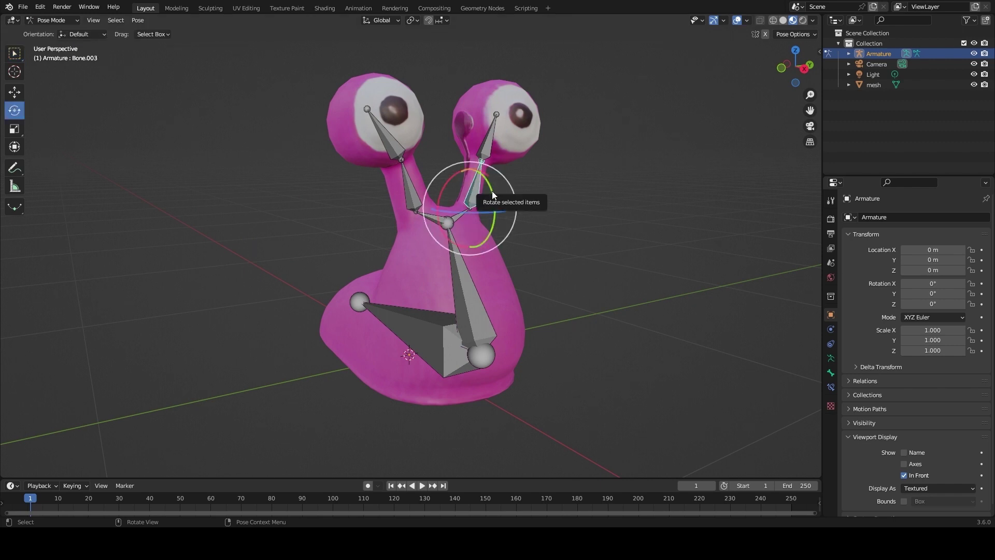
drag(492, 194, 495, 142)
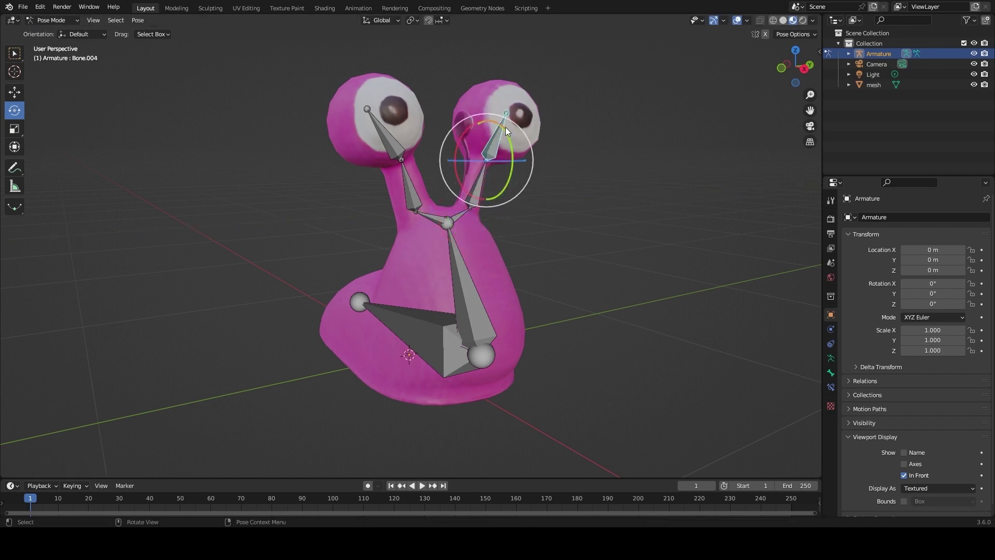
drag(505, 126, 496, 173)
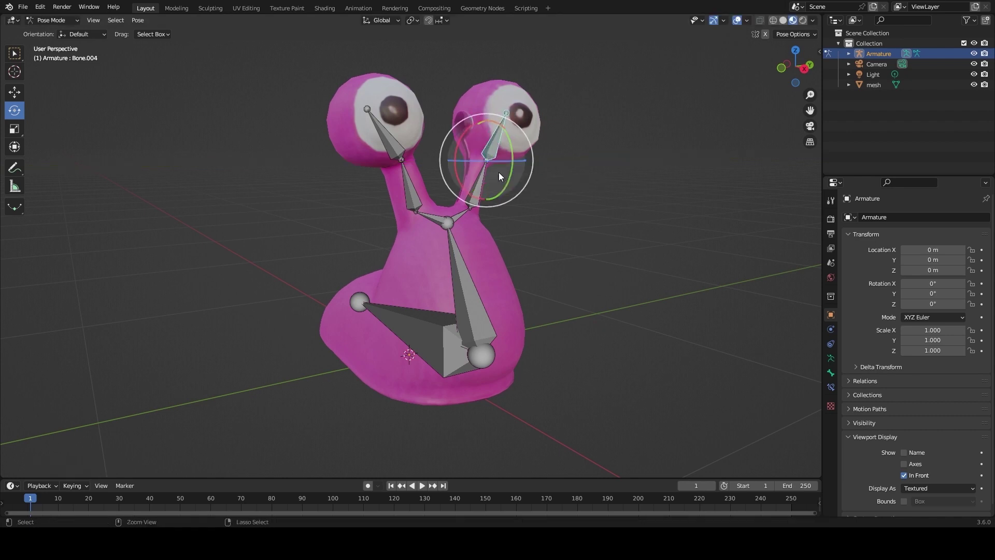
key(bracketleft)
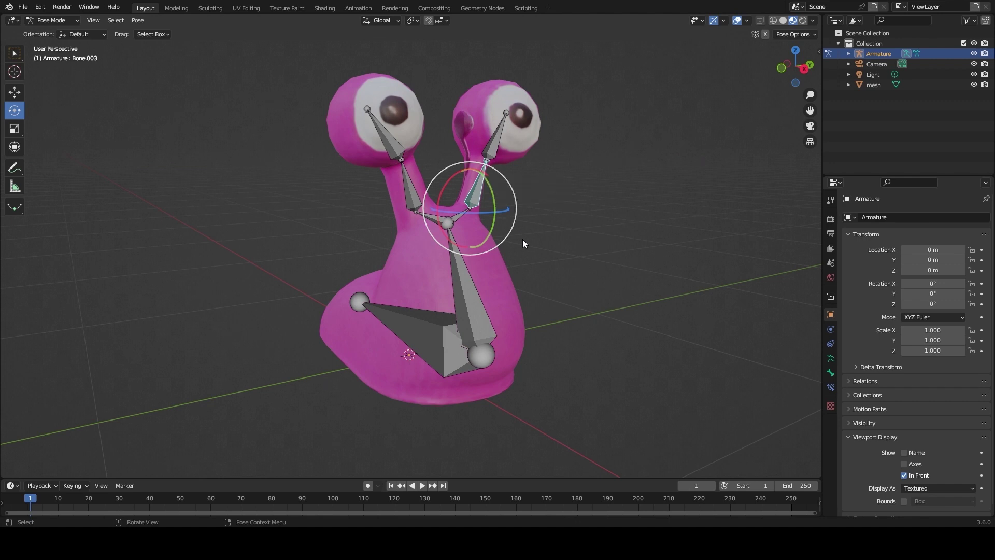
Step: Return to Object Mode and parent the slug mesh to the armature with automatic weights
middle_drag(522, 238, 370, 257)
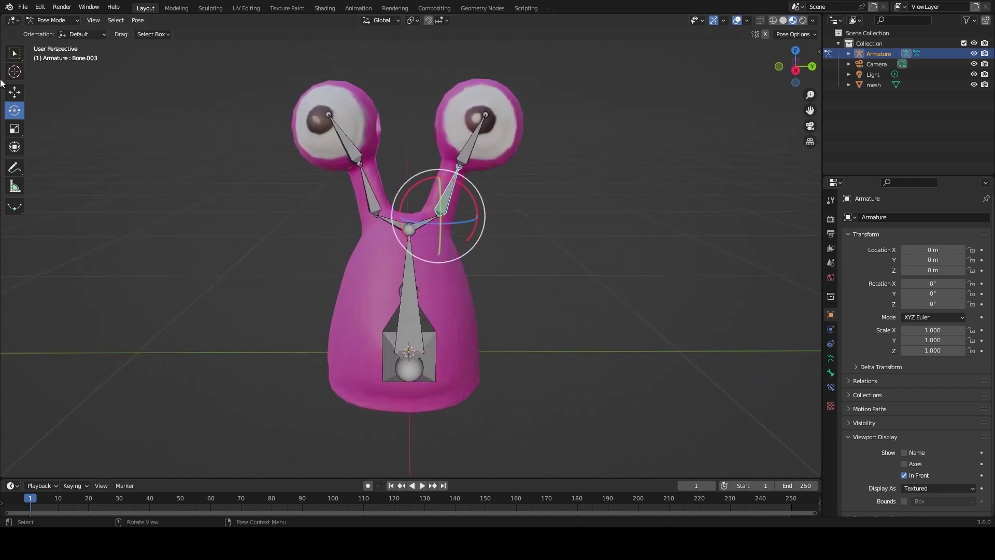
click(14, 53)
click(61, 21)
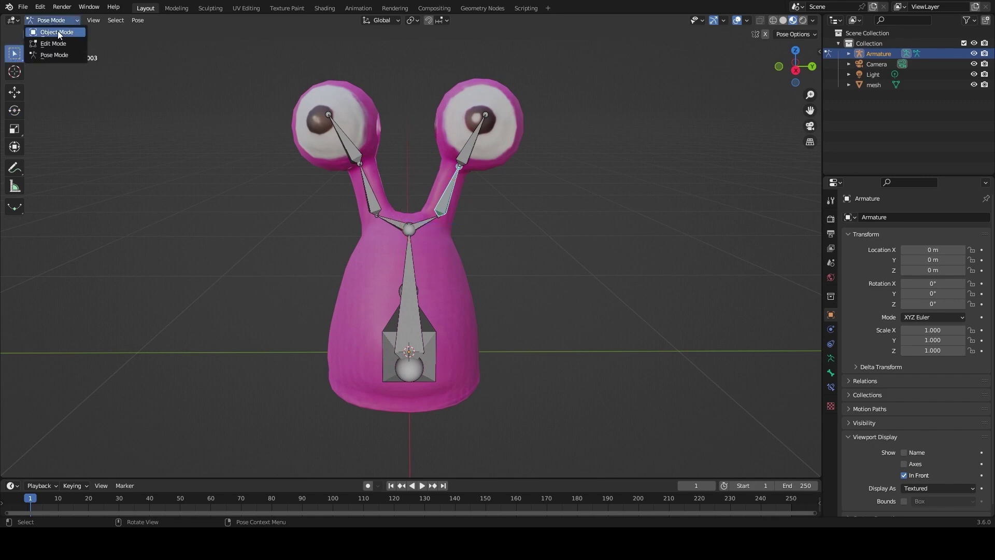
click(57, 32)
middle_drag(548, 292, 467, 298)
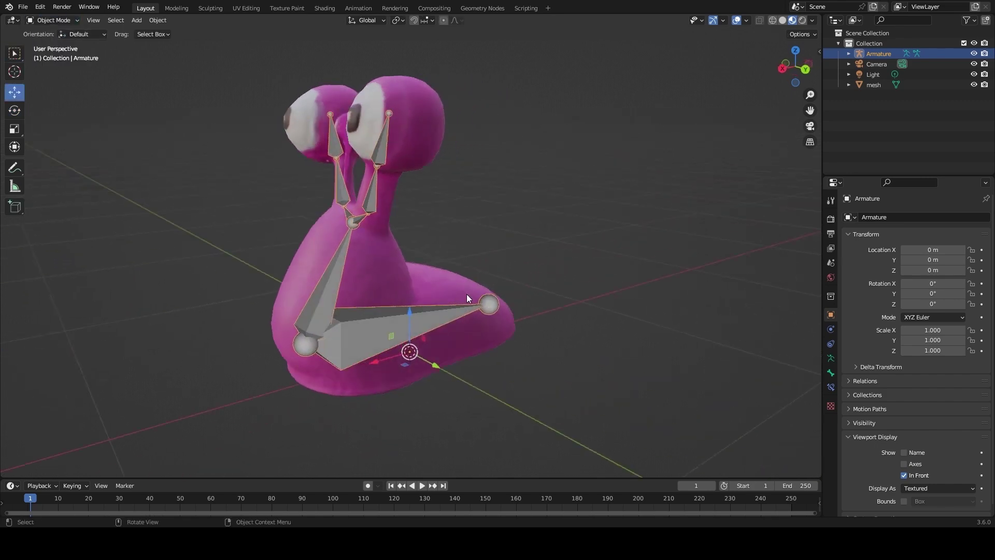
click(373, 263)
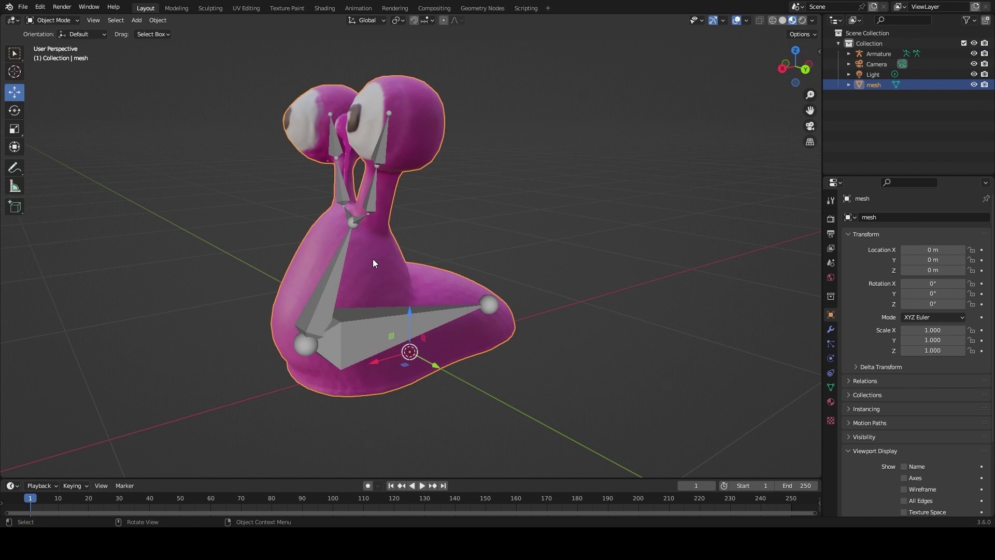
shift+click(327, 292)
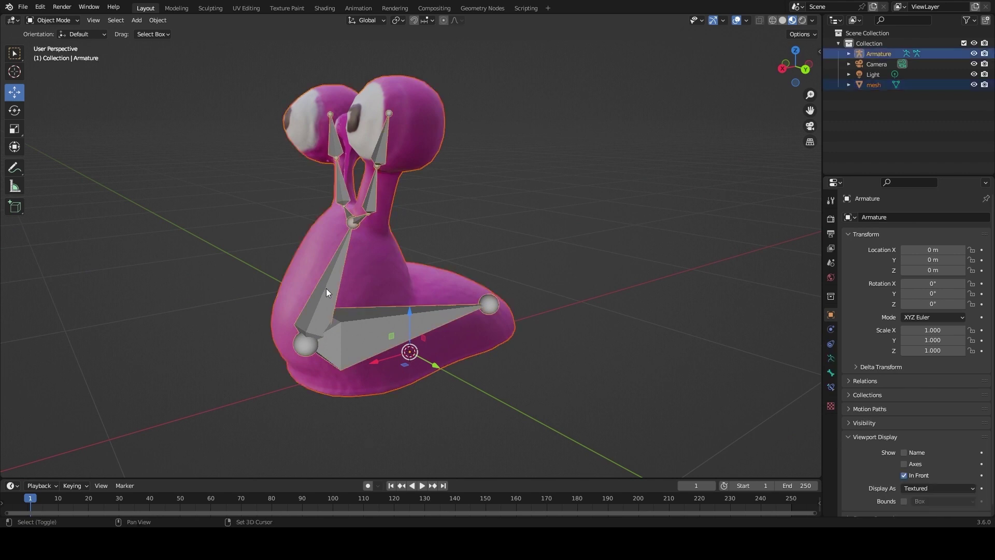
right_click(486, 168)
mouse_move(456, 280)
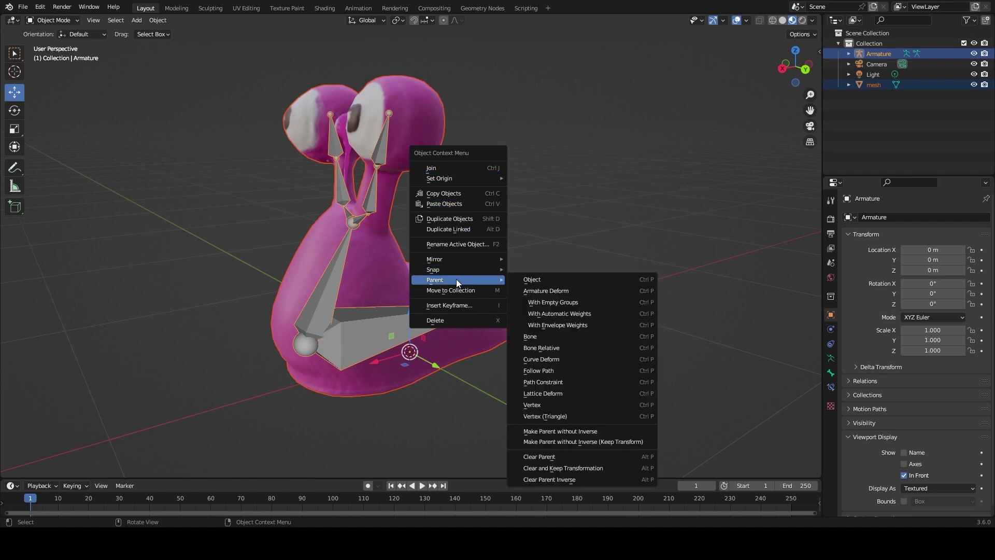
click(548, 312)
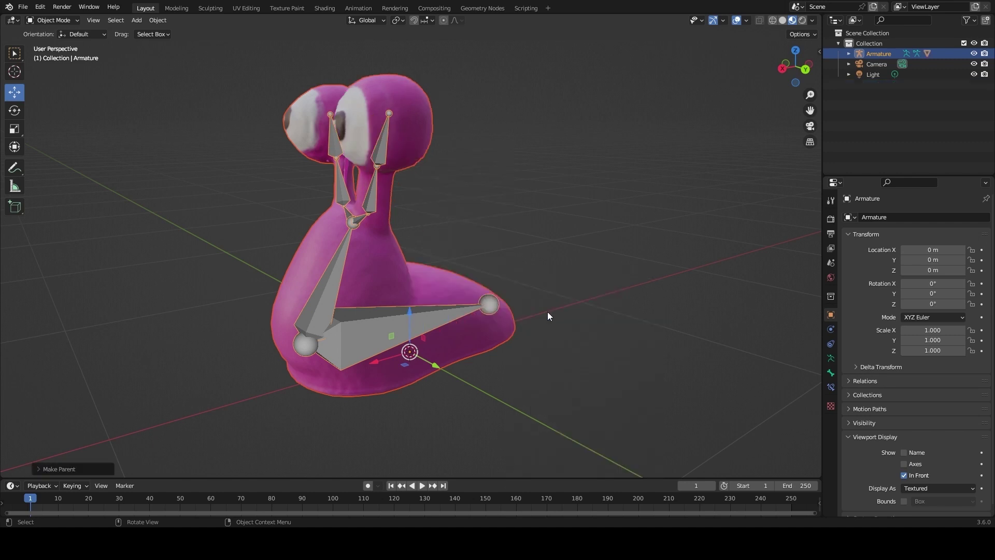
Step: In Pose Mode, test the rig by rotating the +Y stalk's middle bone inward and the -Y stalk's base bone outward
middle_drag(216, 391, 294, 371)
click(57, 21)
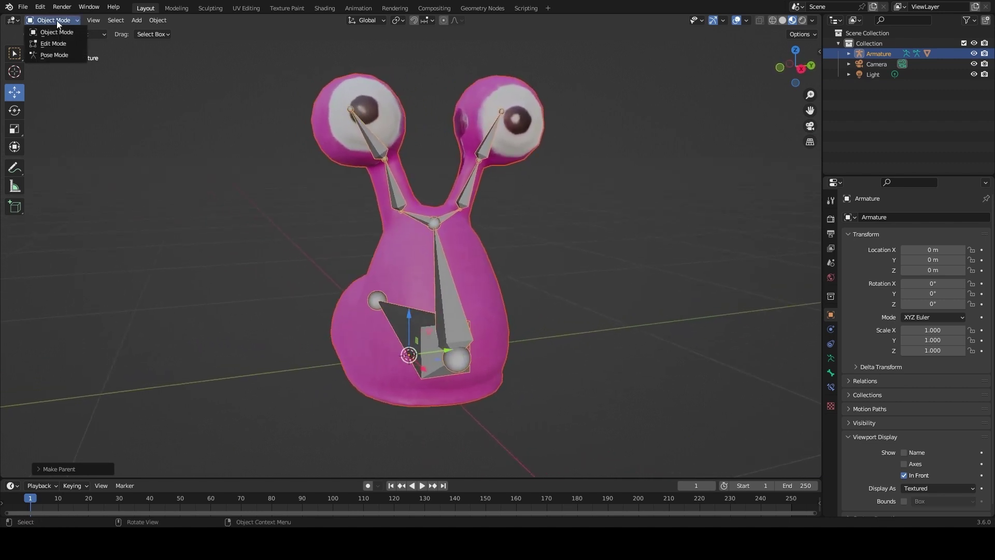
click(64, 53)
middle_drag(470, 255, 253, 216)
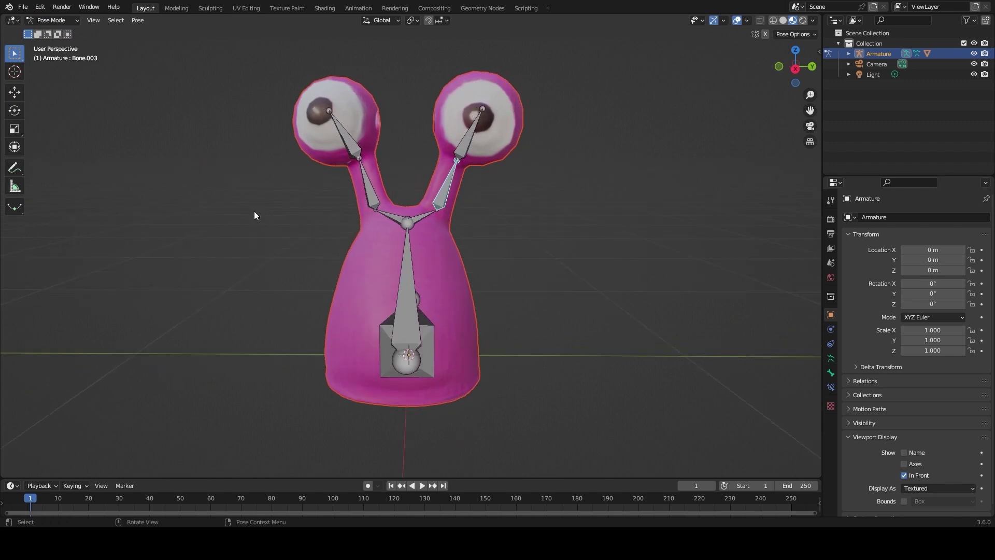
click(15, 110)
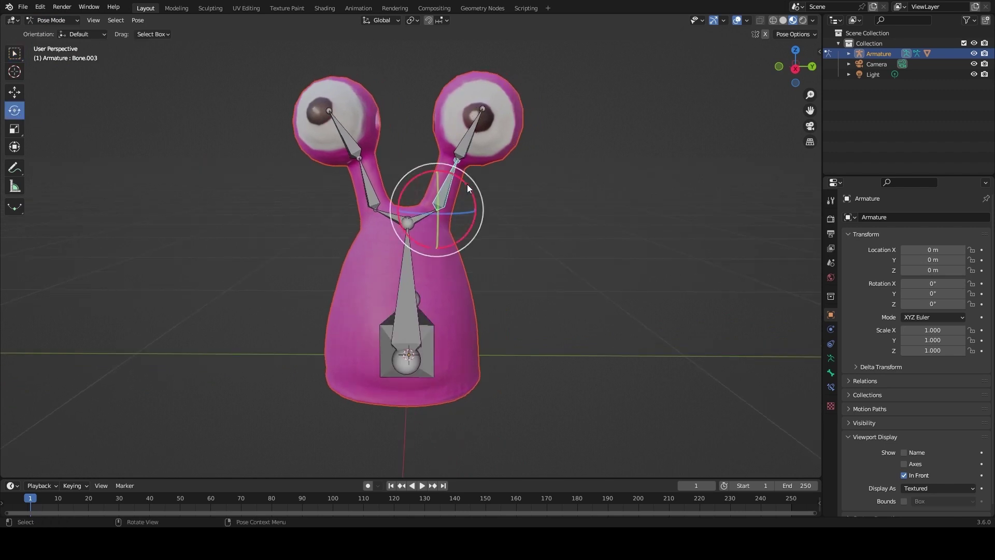
drag(467, 184, 419, 190)
click(463, 139)
click(402, 222)
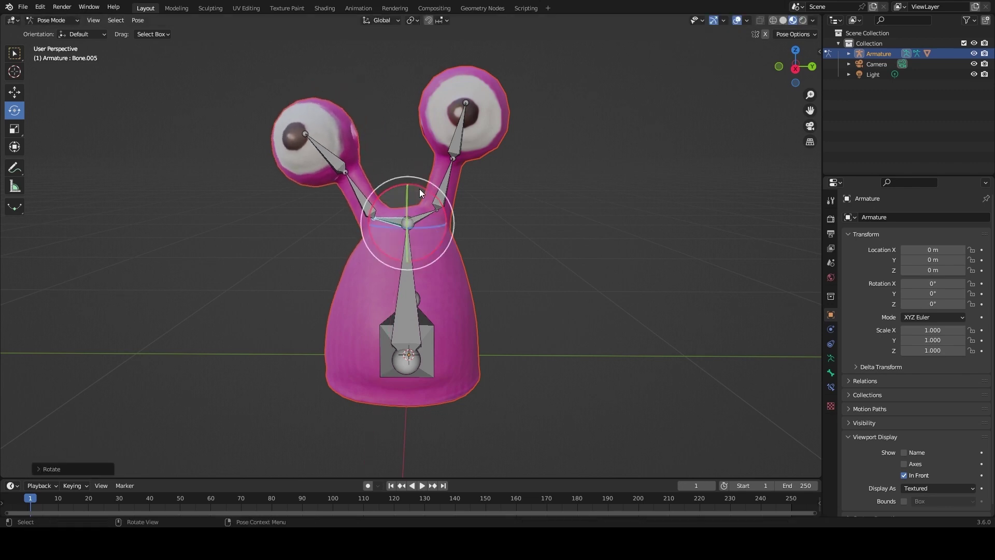
click(420, 335)
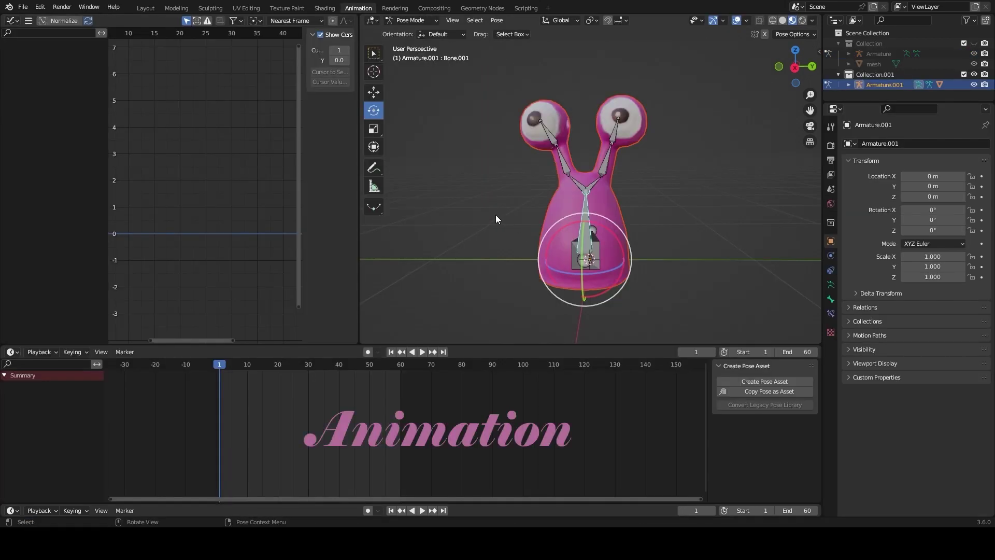
Step: Key the upright body bone's rotation at frame 1, tilt the bone toward -Y, and key its rotation again at frame 1
key(i)
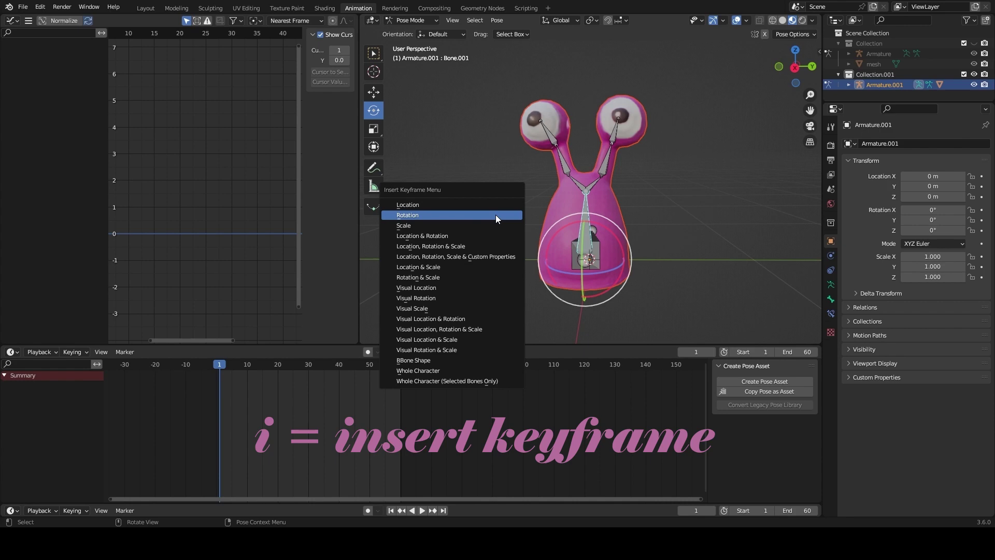
click(496, 215)
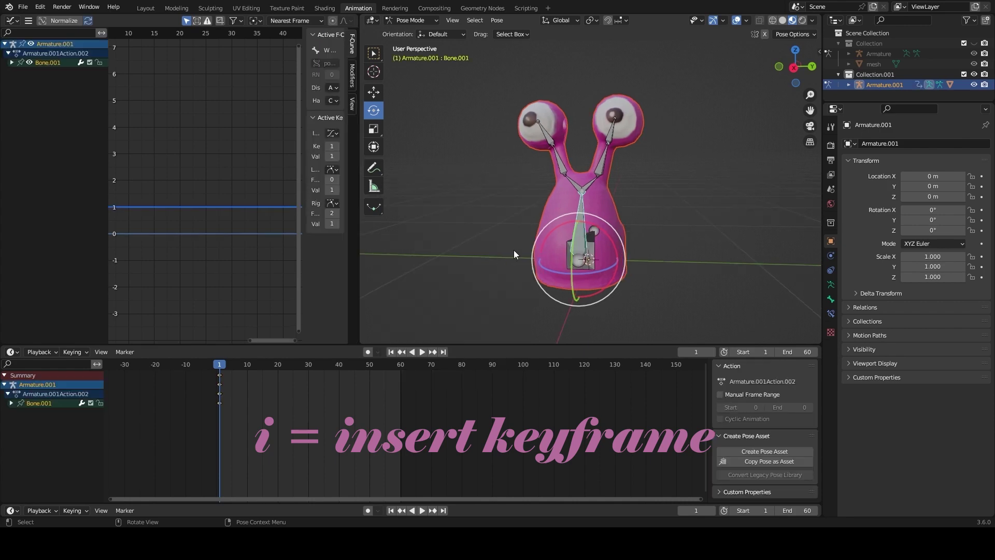
mouse_move(559, 225)
mouse_down()
mouse_move(539, 229)
mouse_move(552, 225)
mouse_up()
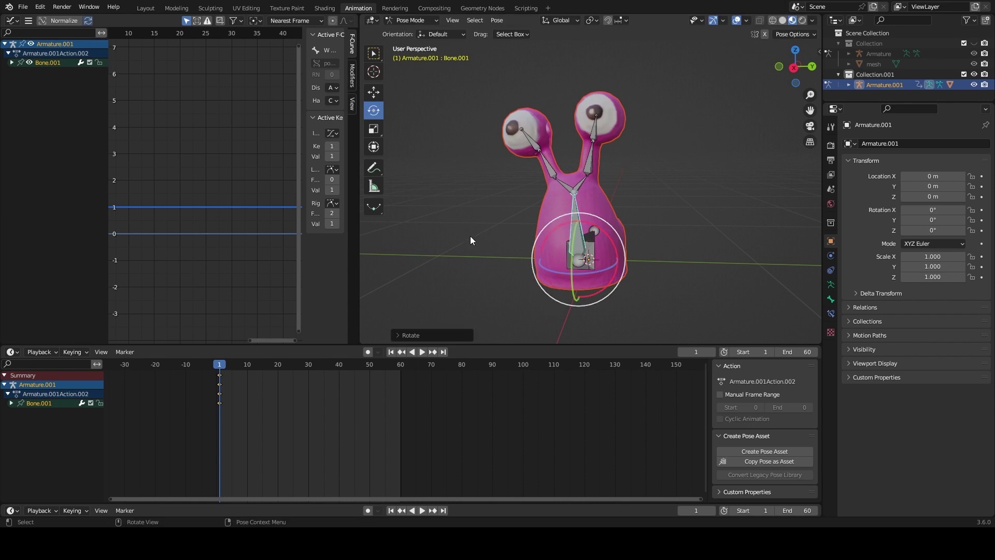
key(i)
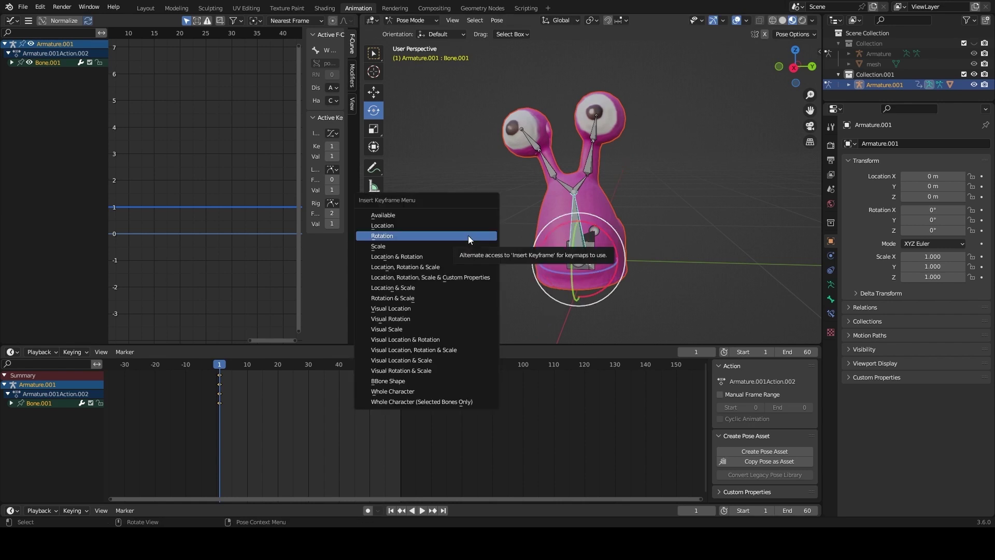
click(468, 235)
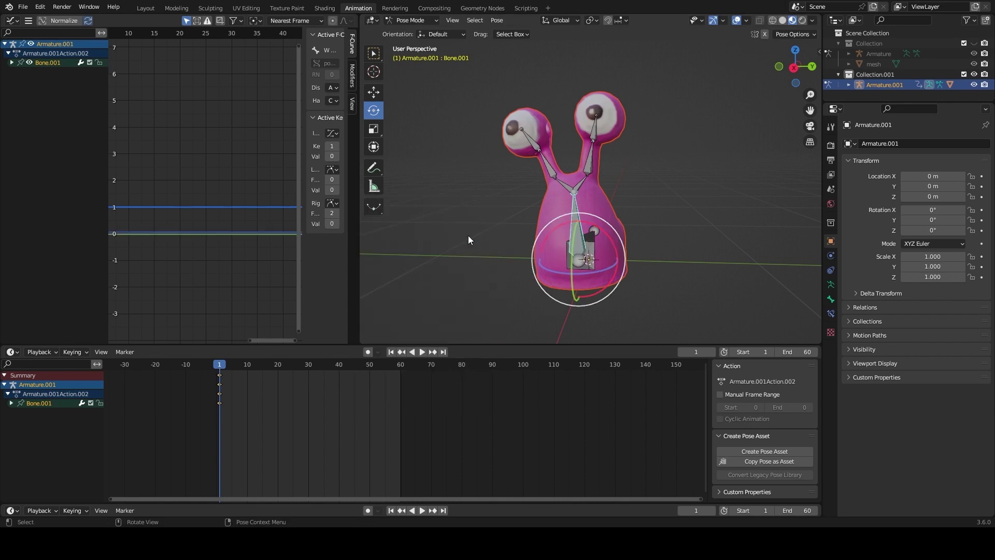
Step: Key the upright body bone's tilted rotation again at frame 60 and briefly play the animation
click(443, 507)
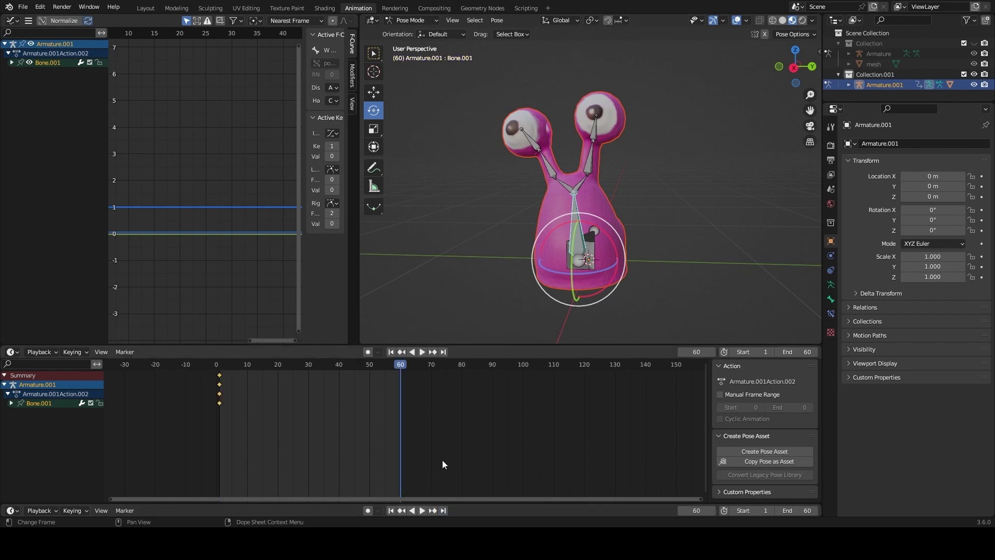
key(i)
click(459, 253)
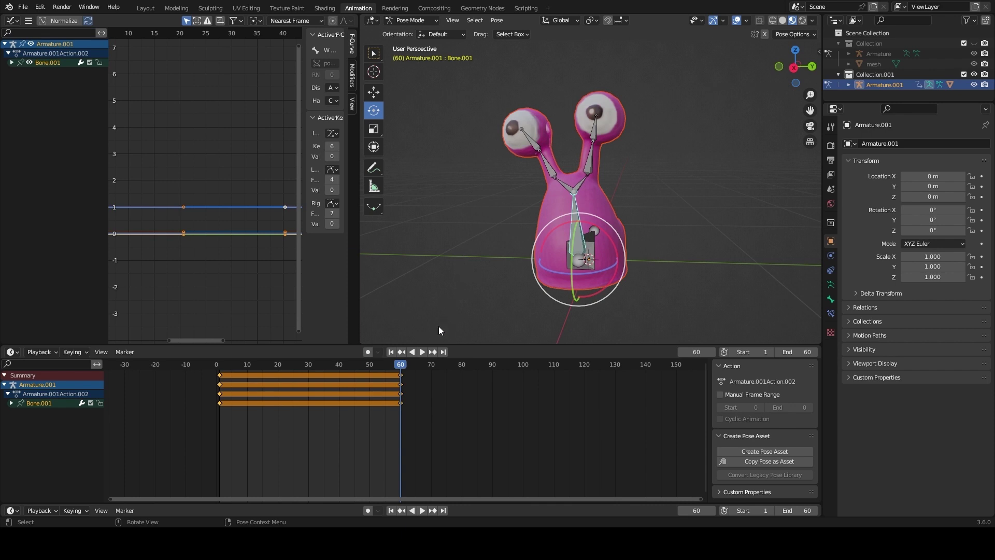
click(424, 352)
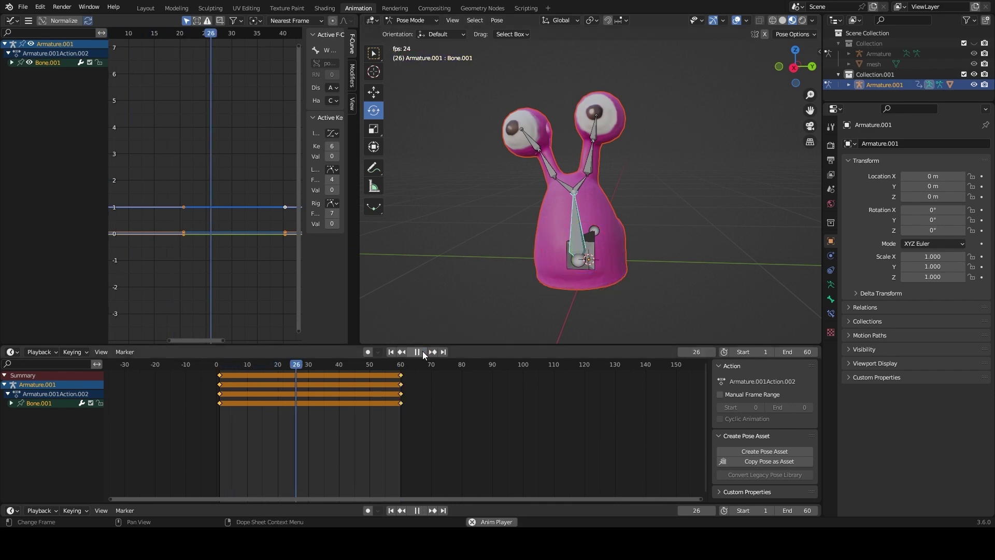
click(418, 352)
Step: At frame 30, tilt the upright body bone toward +Y, key its rotation, and play back the sway
click(306, 366)
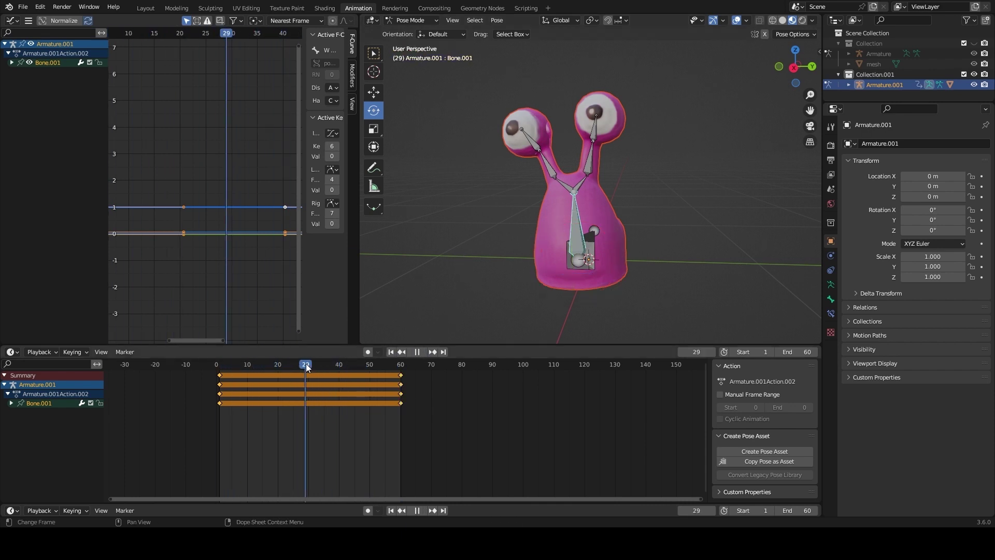
drag(307, 366, 309, 366)
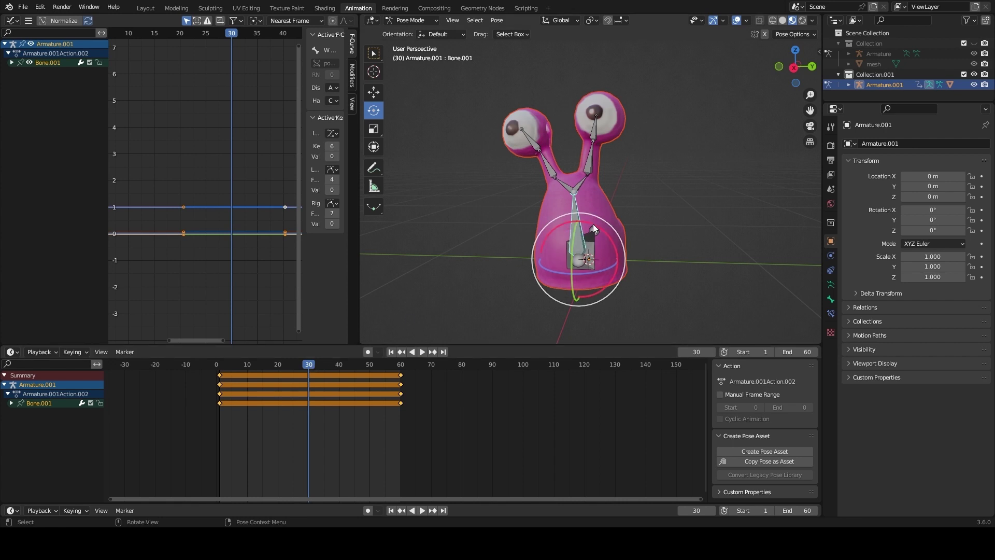
drag(593, 224, 611, 229)
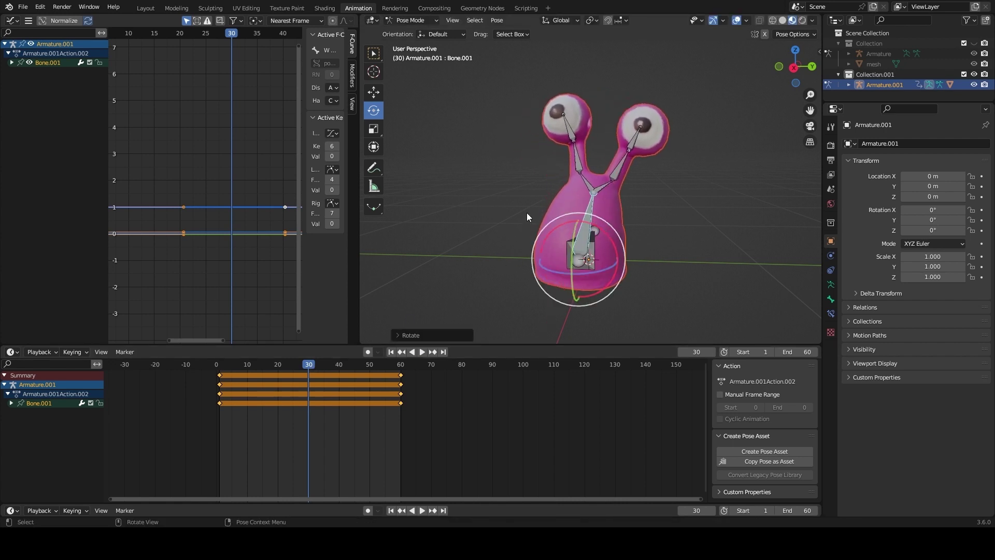
key(i)
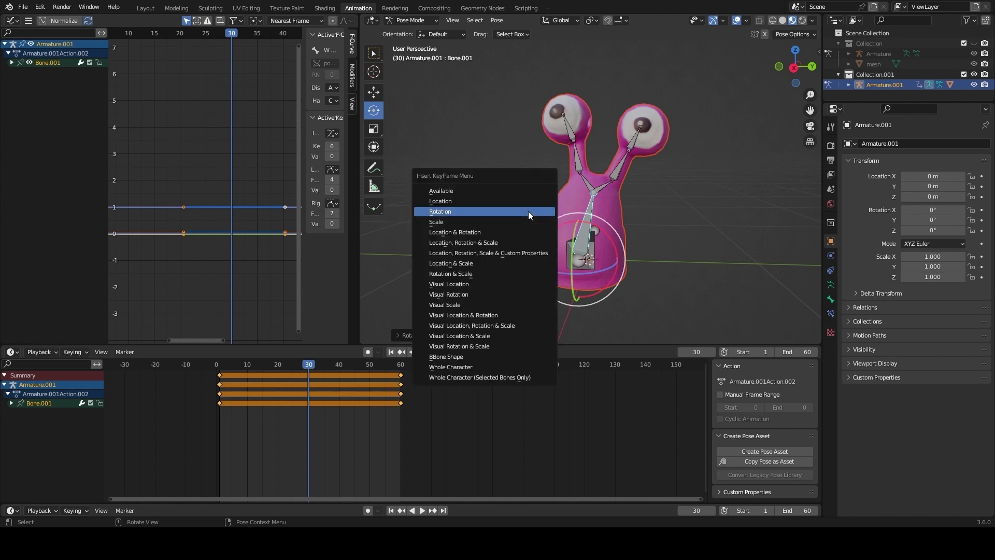
click(528, 210)
click(422, 352)
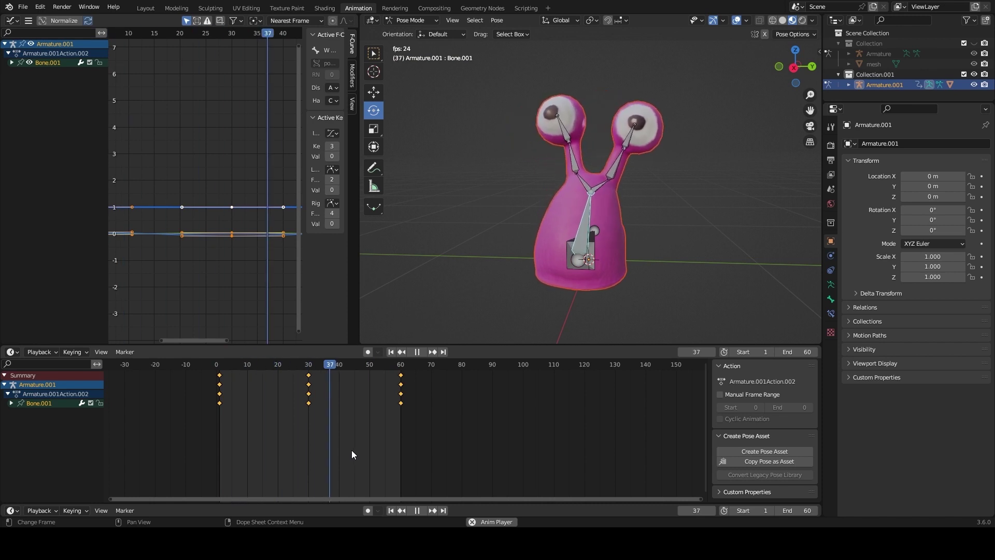
click(417, 352)
Step: At frame 1, rotate the -Y stalk's tip bone outward toward -Y and key its rotation at frames 1 and 60
click(391, 352)
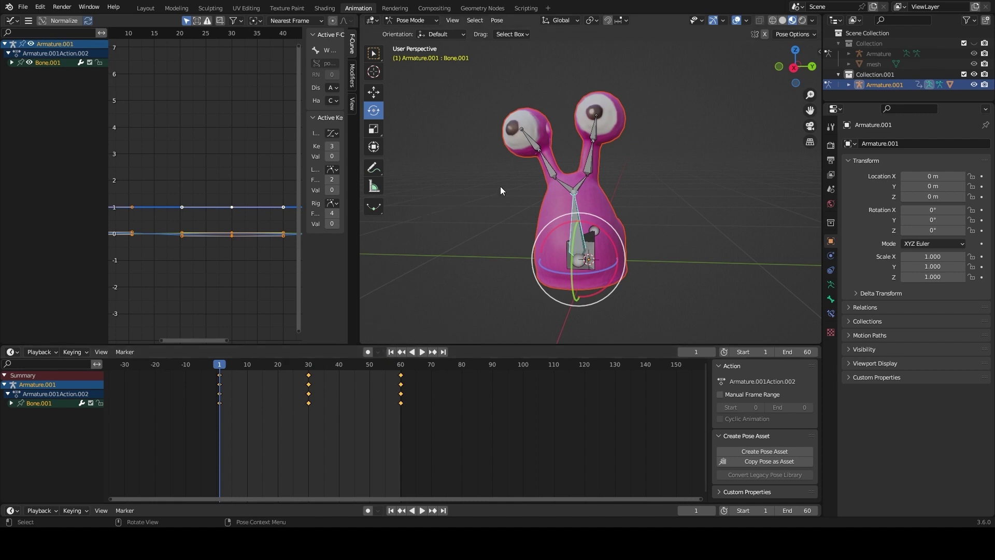
click(527, 133)
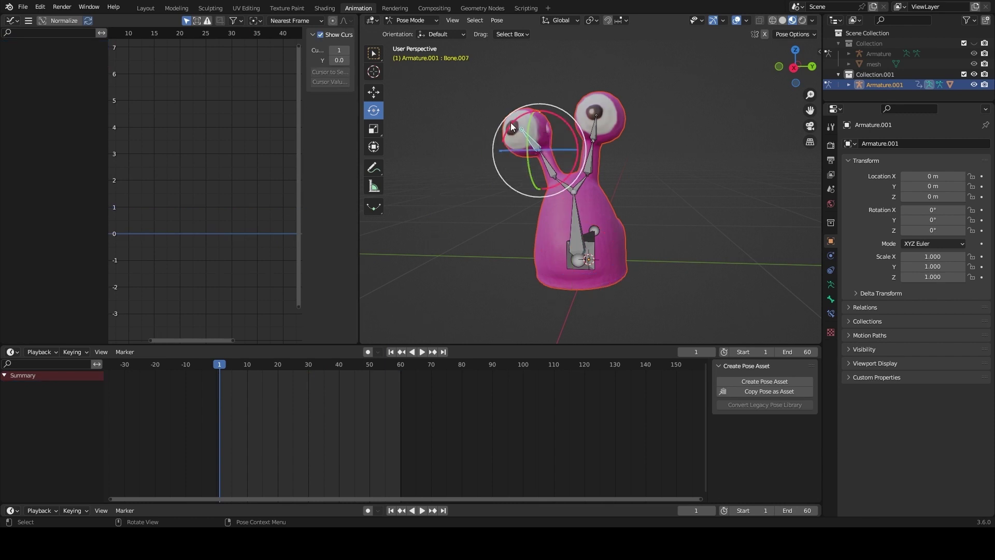
drag(511, 122, 502, 126)
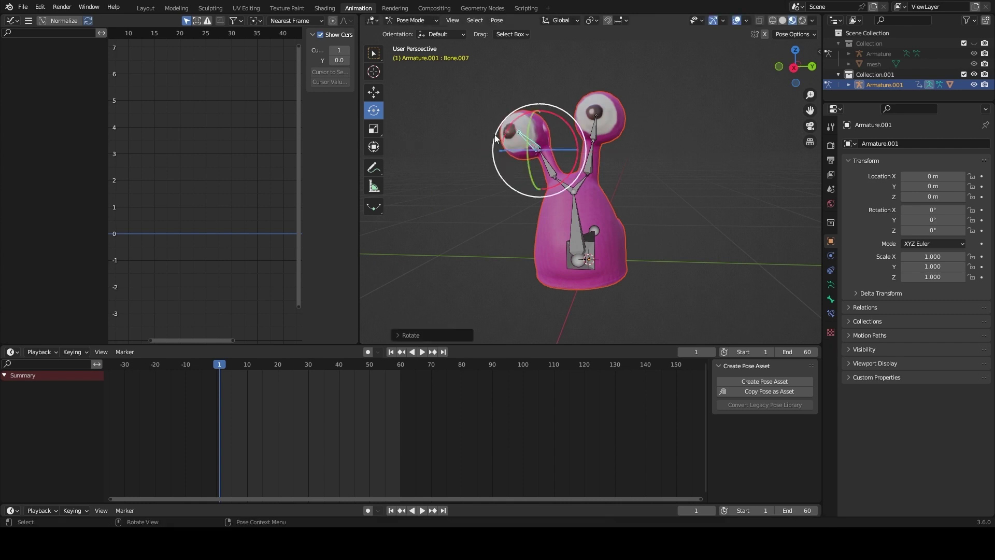
key(i)
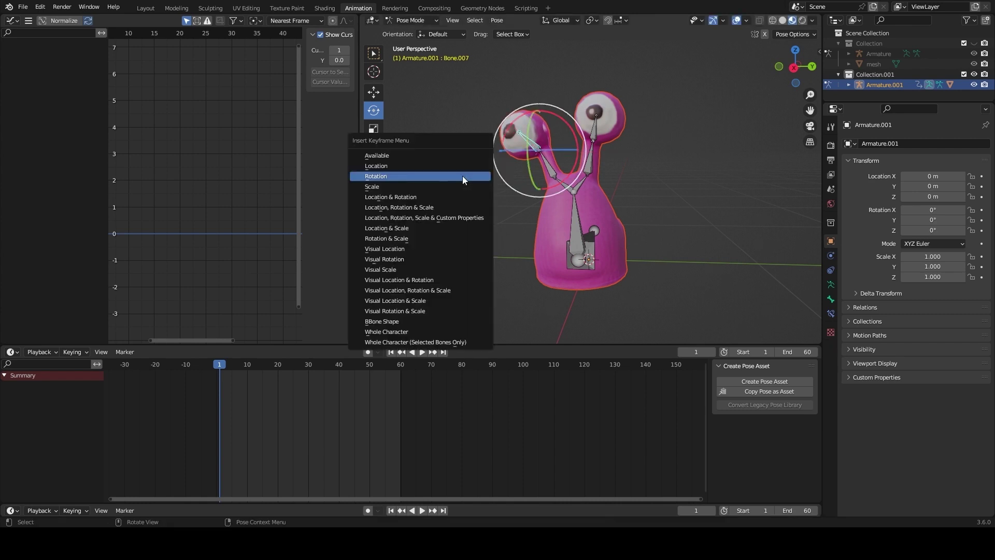
click(462, 175)
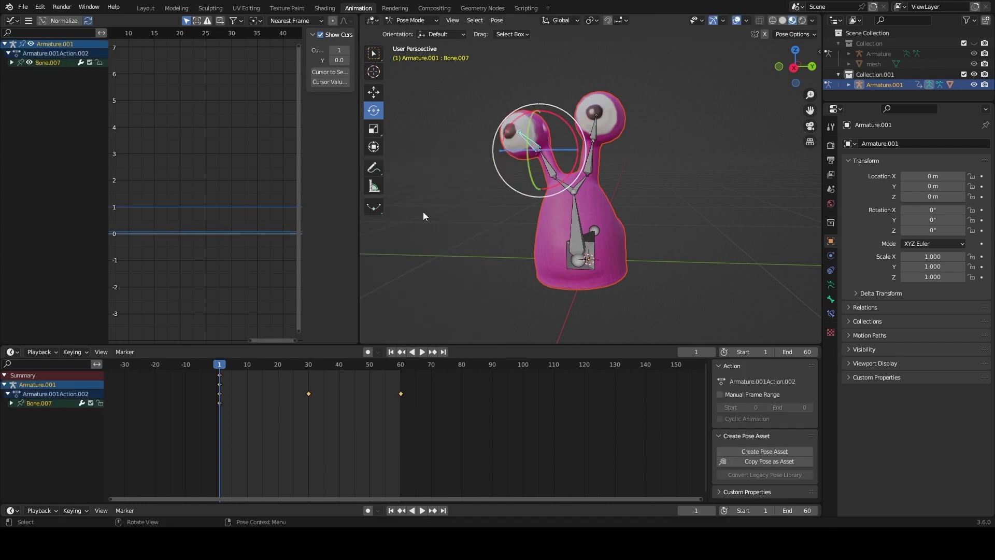
click(442, 352)
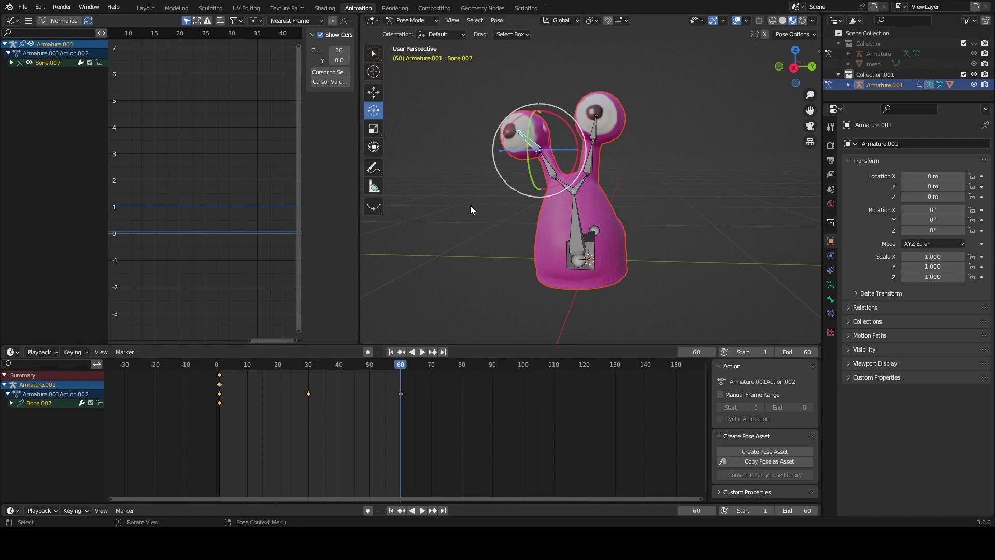
key(i)
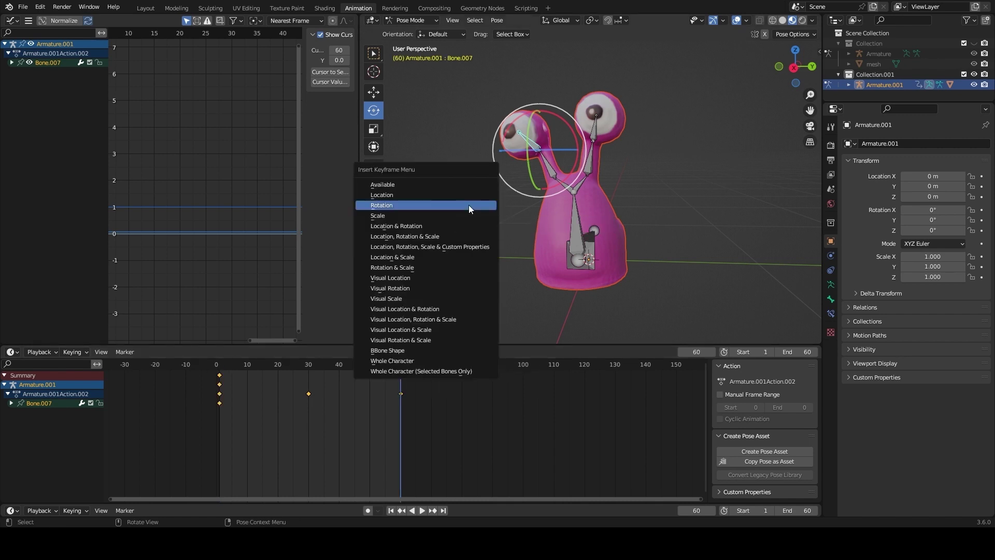
click(468, 204)
Step: At frame 30, rotate the -Y stalk's tip bone inward toward +Y, key its rotation, and play back the motion
click(220, 365)
key(space)
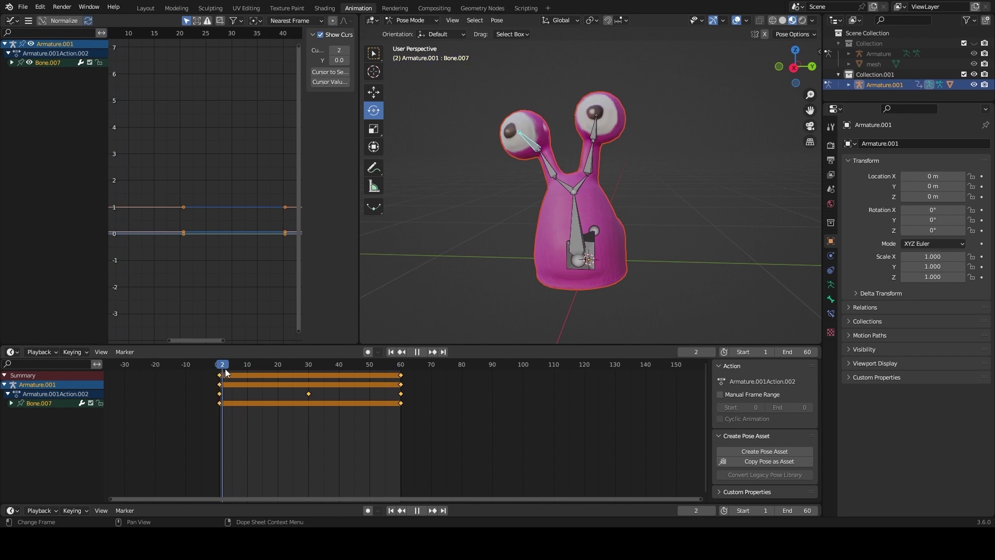
drag(227, 372, 309, 406)
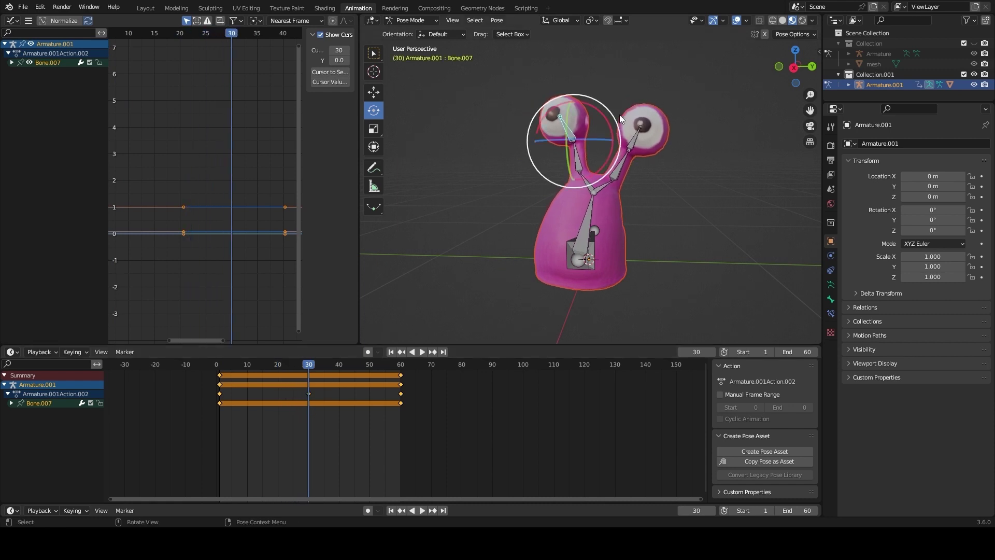
drag(605, 117, 633, 133)
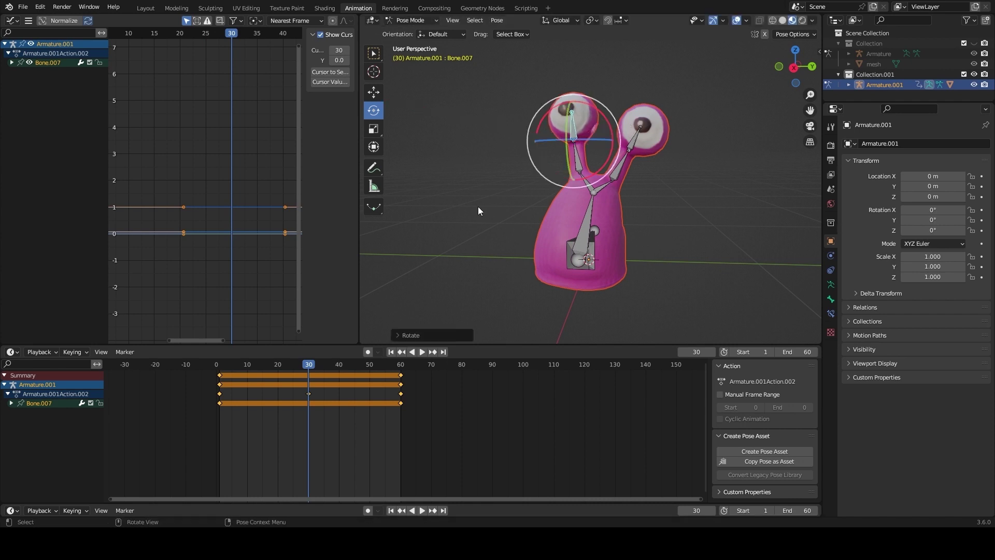
key(i)
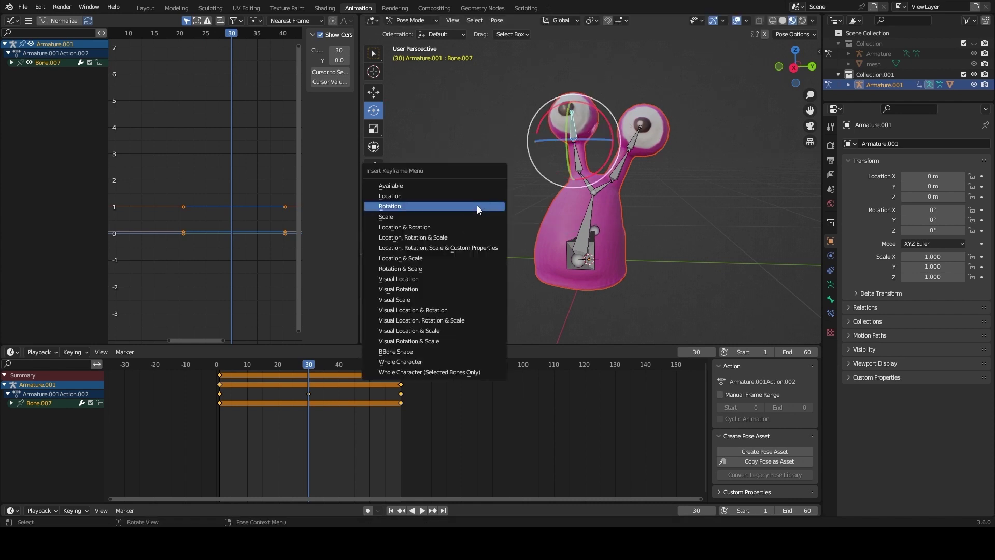
click(477, 206)
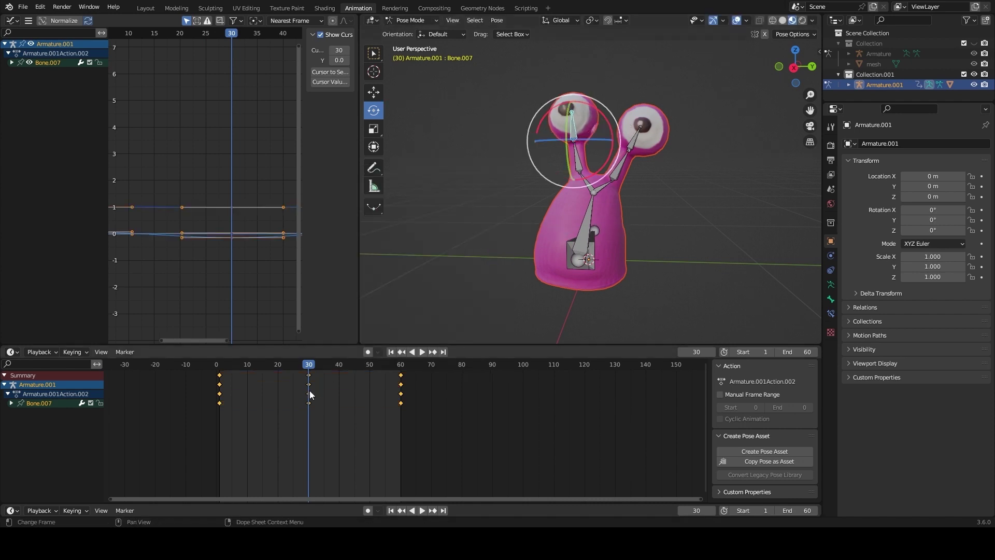
click(422, 511)
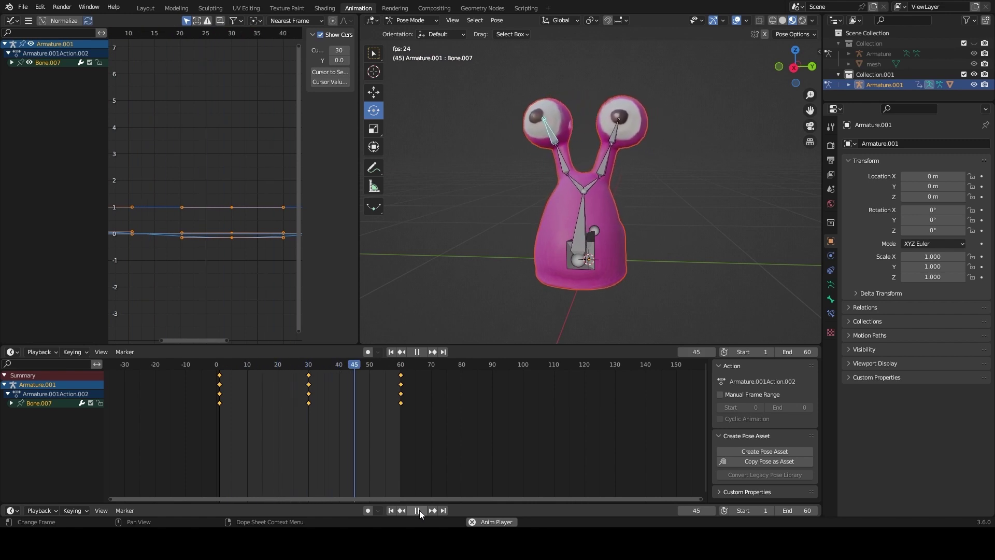
click(418, 511)
Step: At frame 1, rotate the +Y stalk's tip bone inward toward -Y and key its rotation at frames 1 and 60
click(391, 511)
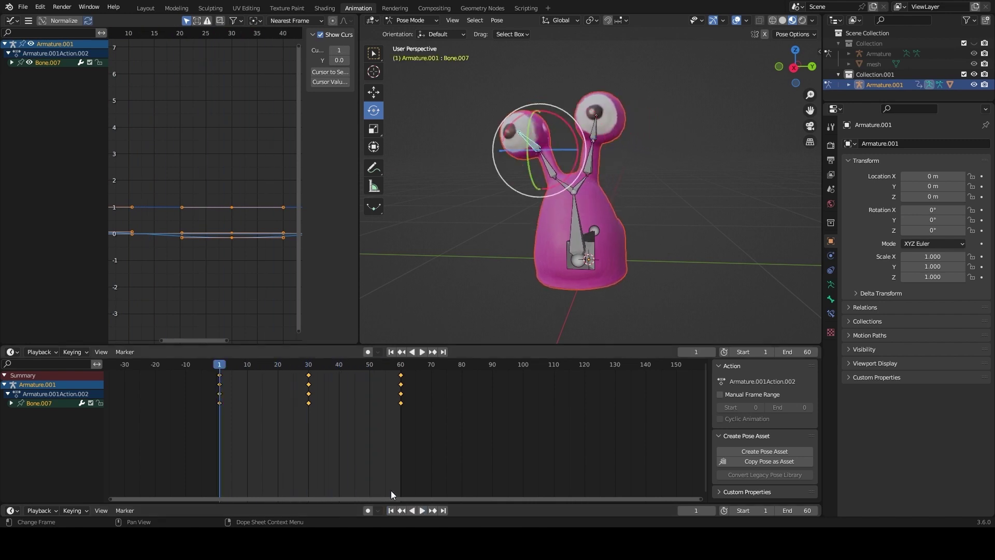
click(593, 126)
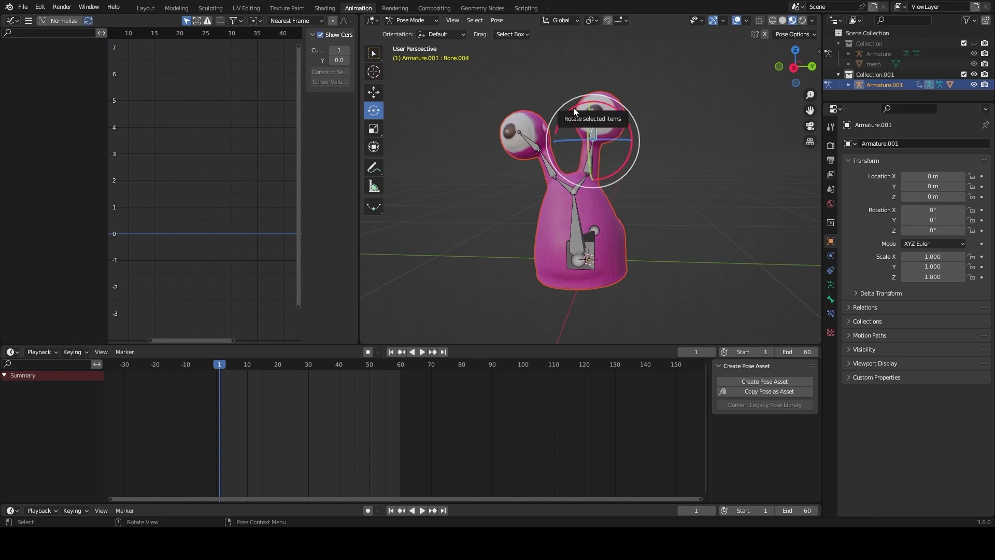
drag(573, 108, 543, 88)
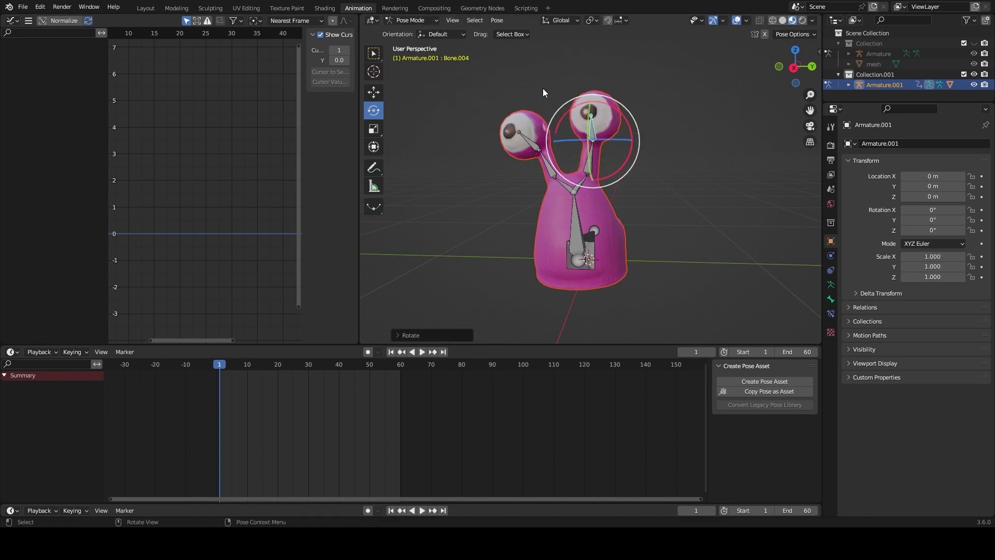
key(i)
click(543, 88)
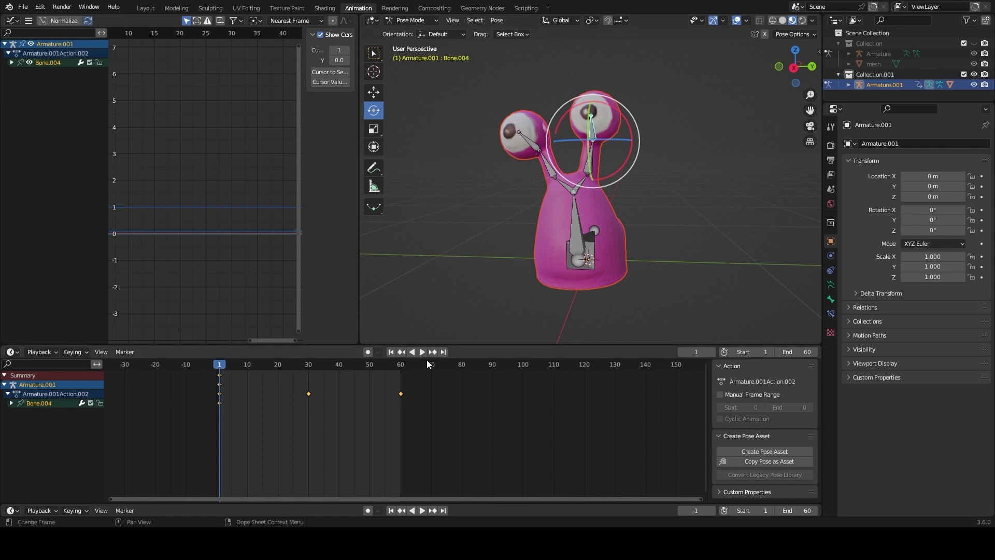
click(443, 352)
key(i)
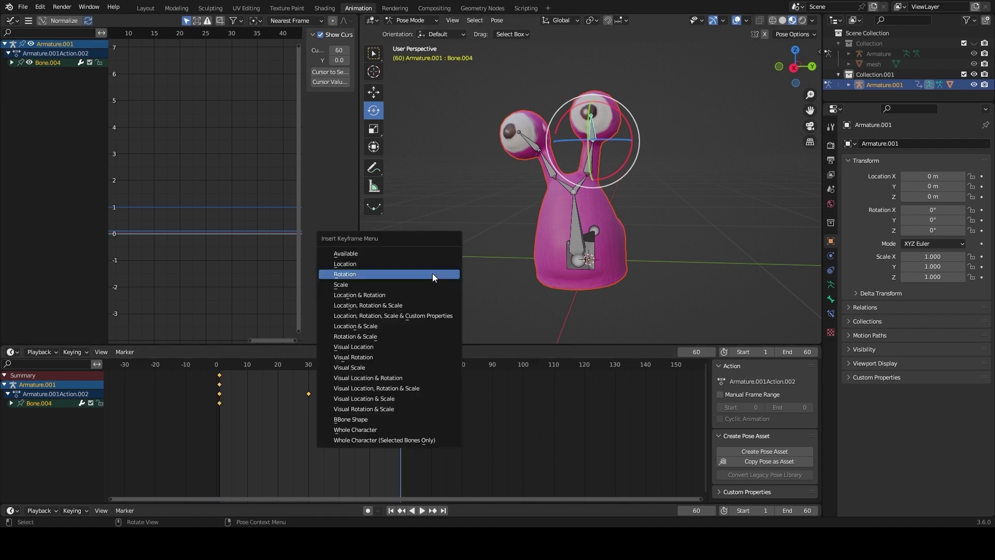
click(432, 273)
Step: At frame 30, rotate the +Y stalk's tip bone outward toward +Y, key its rotation, and play back the motion
drag(312, 364, 308, 365)
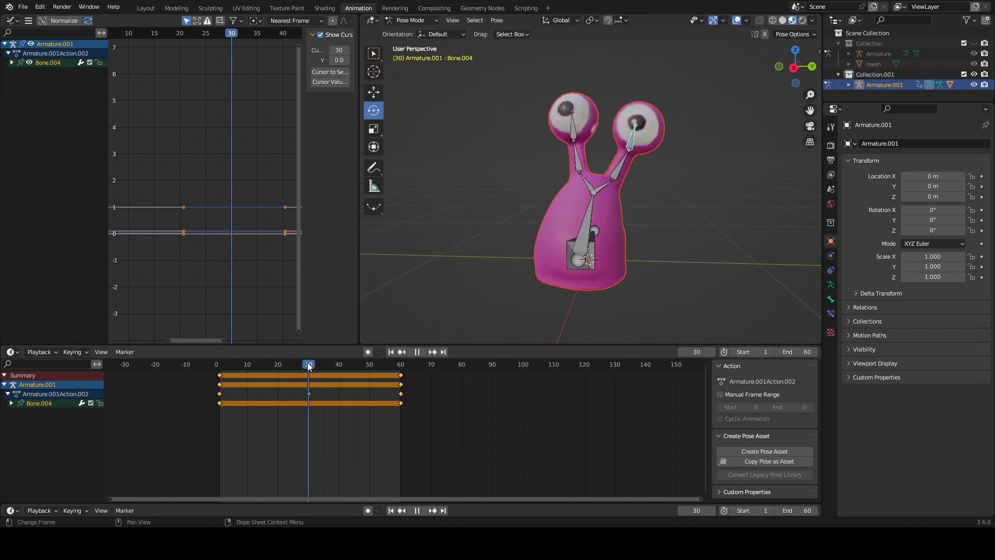
drag(667, 135, 685, 153)
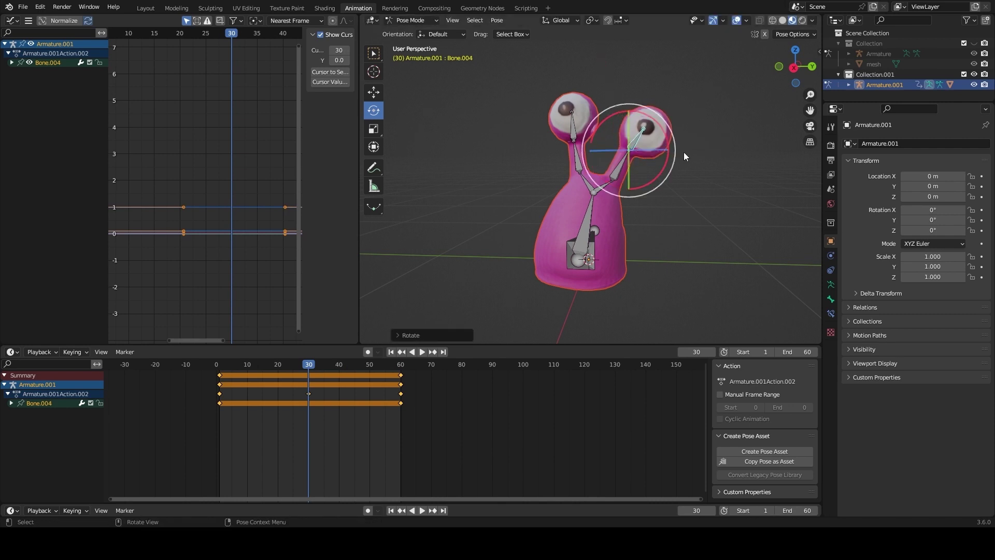
key(i)
click(677, 148)
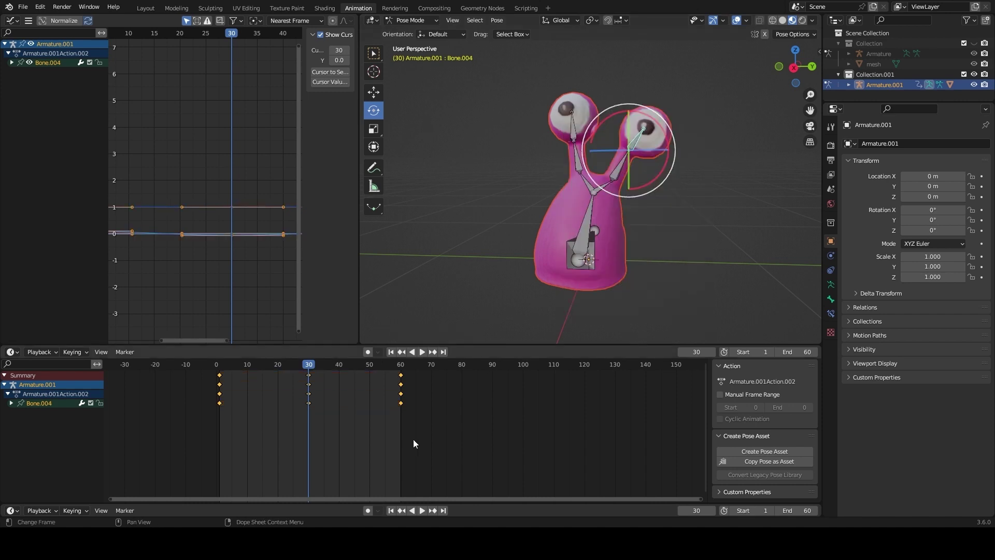
click(425, 509)
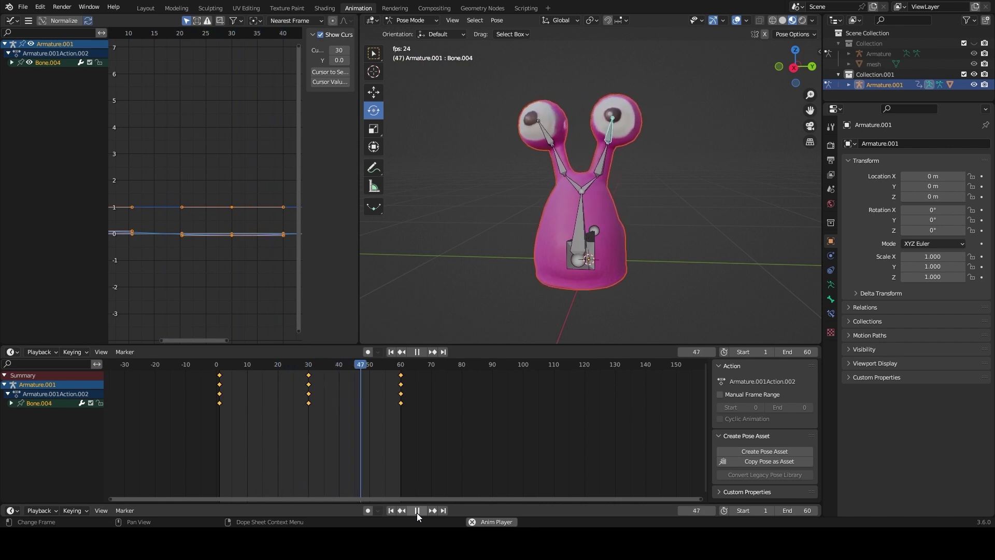
click(417, 510)
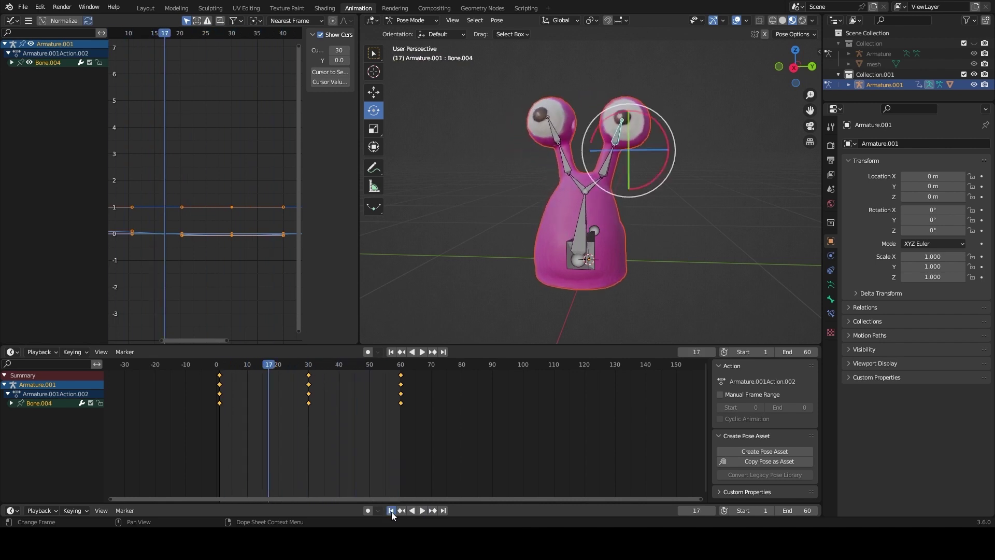
Step: At frame 1, rotate the -Y stalk's middle bone outward toward -Y and key its rotation at frames 1 and 60
click(390, 510)
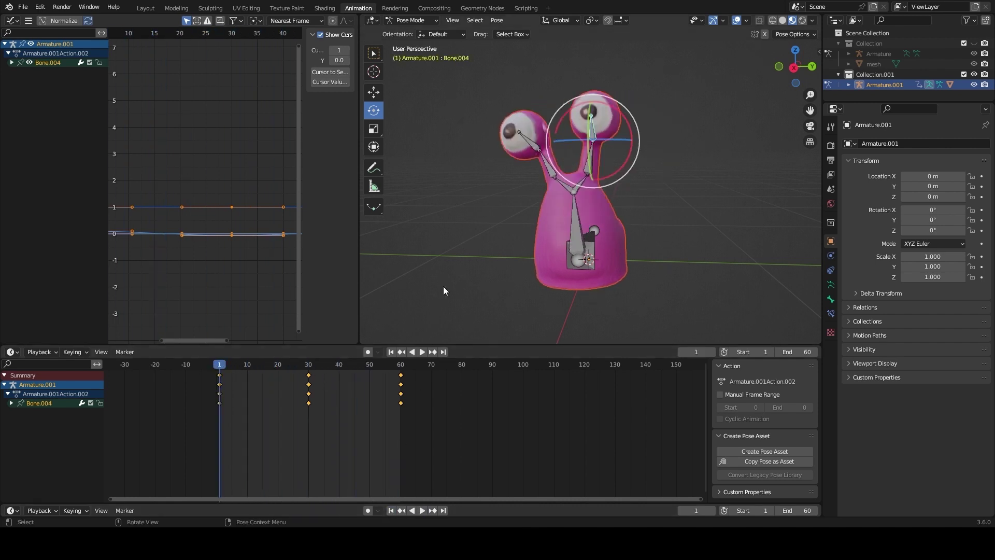
click(543, 156)
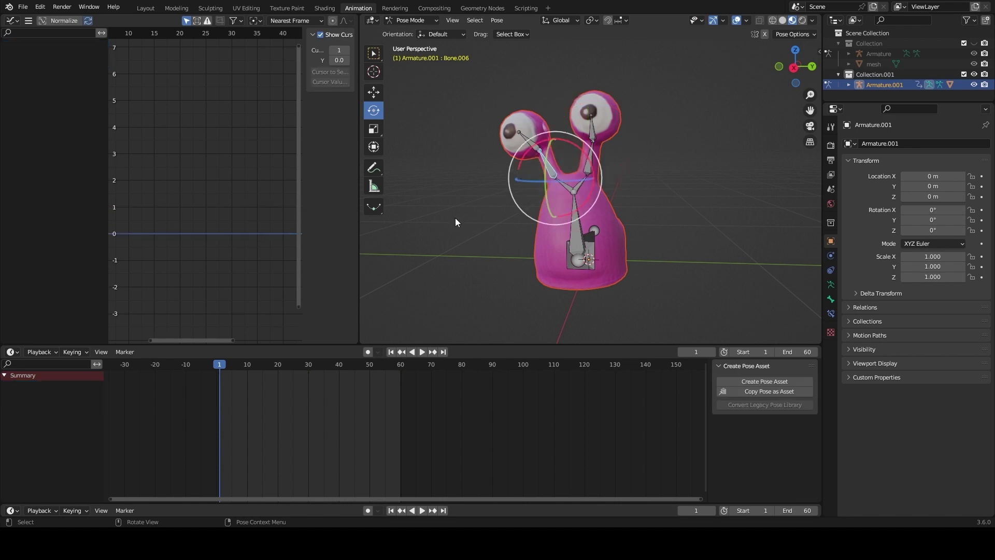
key(i)
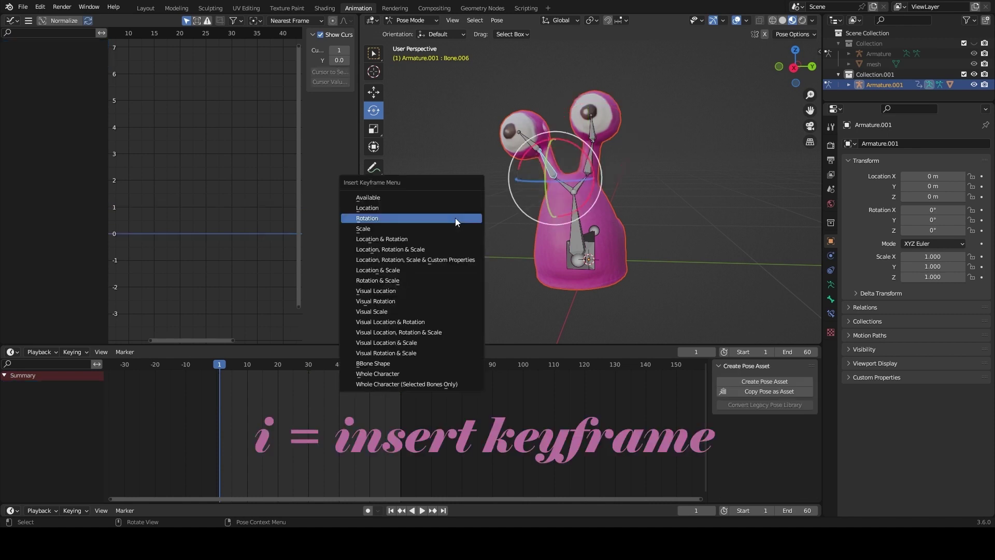
click(455, 218)
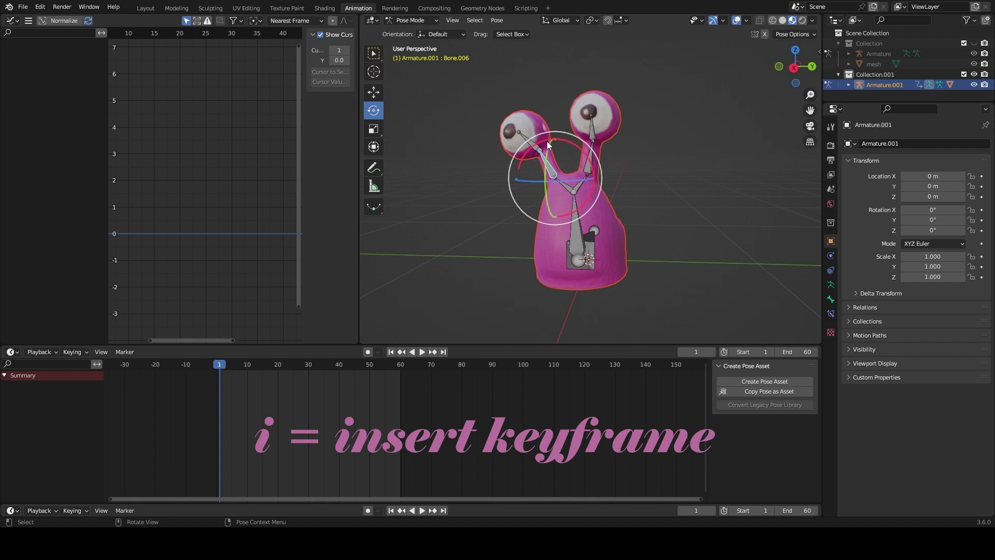
key(r)
click(437, 213)
key(i)
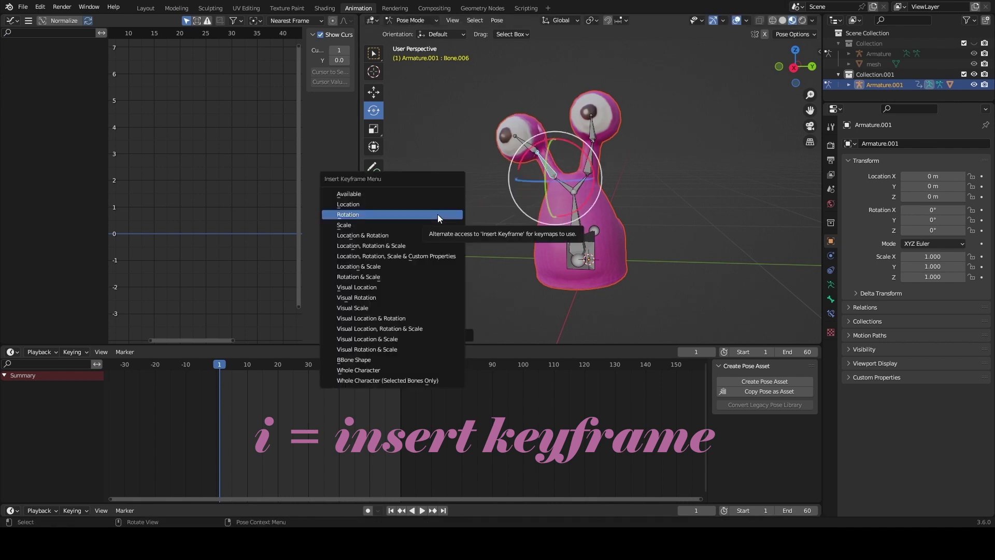
click(438, 213)
click(443, 511)
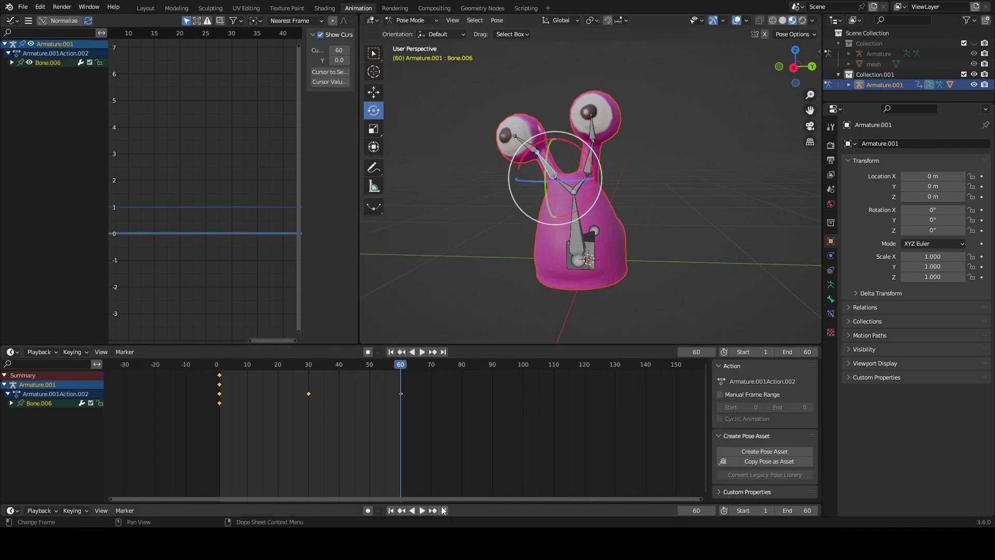
key(i)
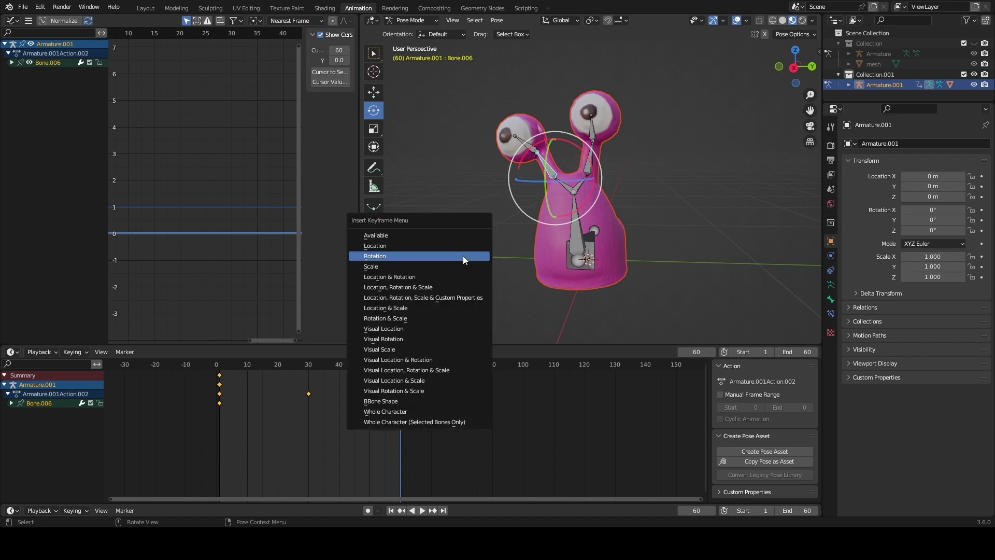
click(462, 256)
Step: At frame 35, rotate the -Y stalk's middle bone inward toward +Y, key its rotation, and play back the motion
drag(266, 362, 324, 385)
drag(605, 143, 616, 149)
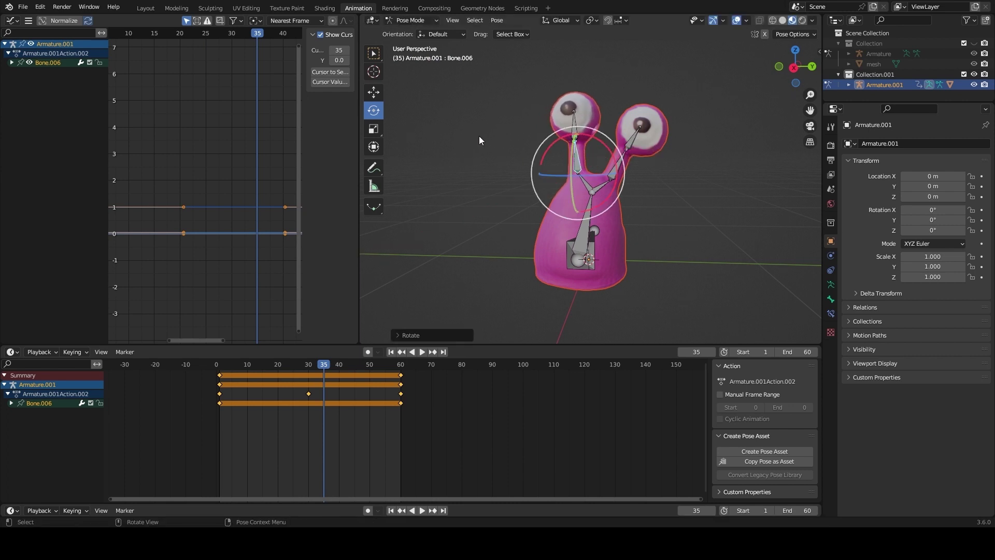
key(i)
click(479, 136)
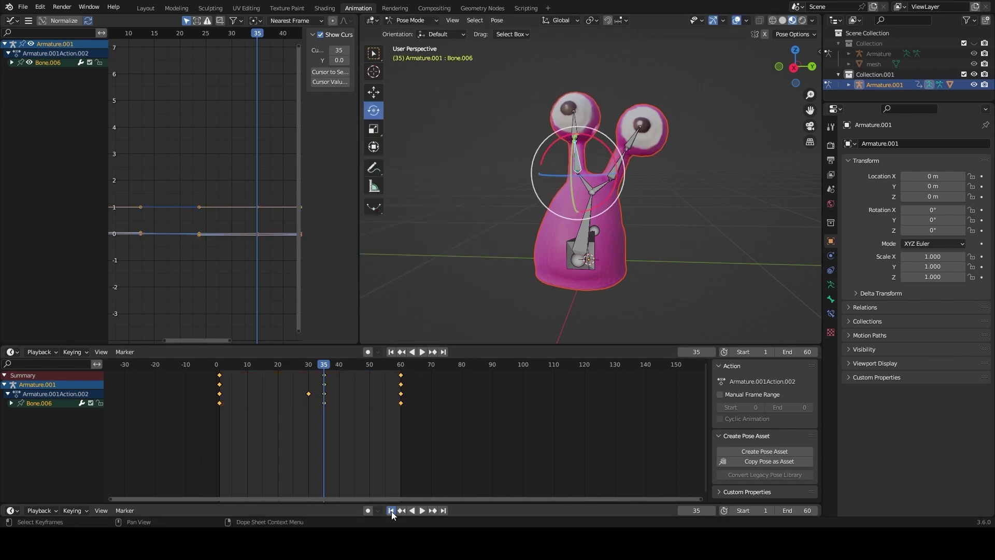
click(390, 511)
click(421, 510)
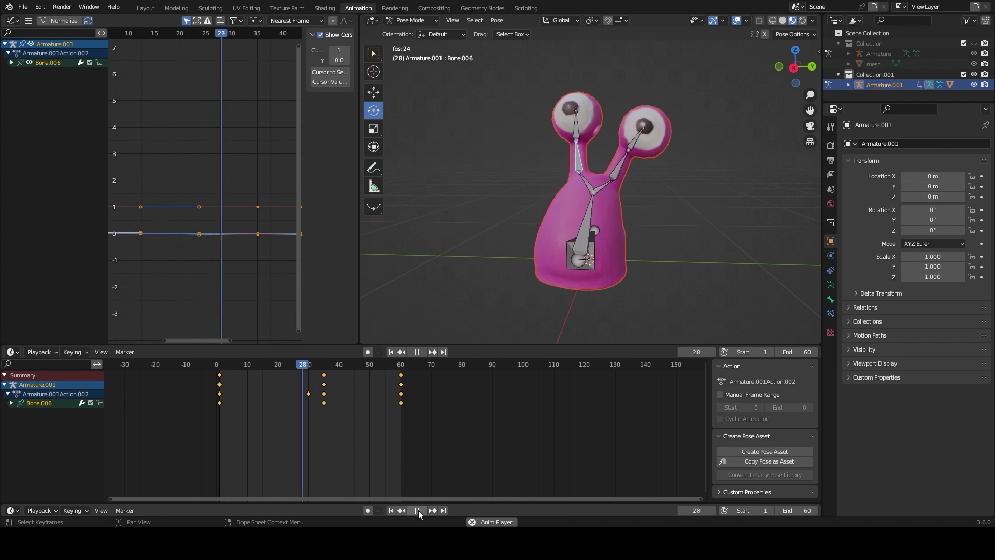
click(418, 510)
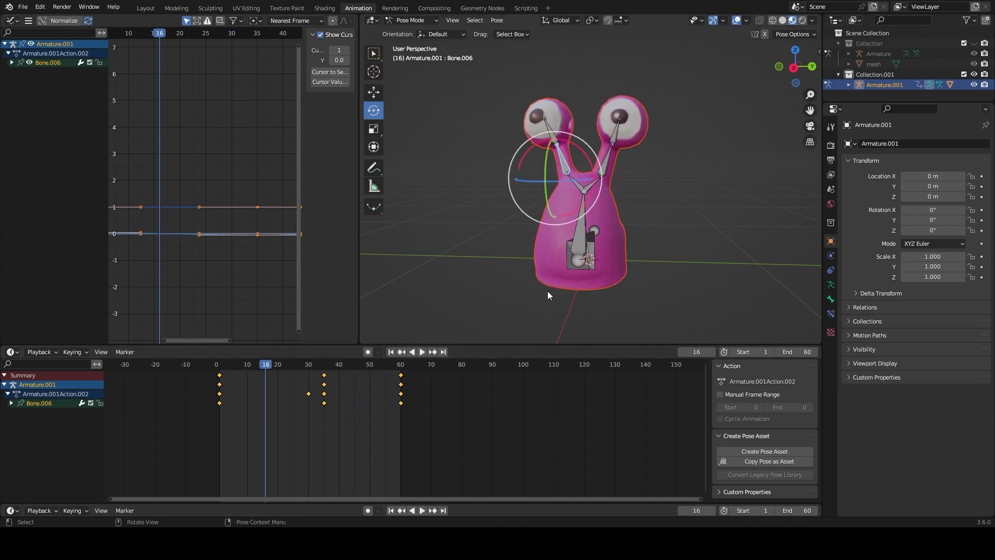
Step: At frame 1, rotate the +Y stalk's middle bone inward toward -Y and key its rotation at frames 1 and 60
click(391, 510)
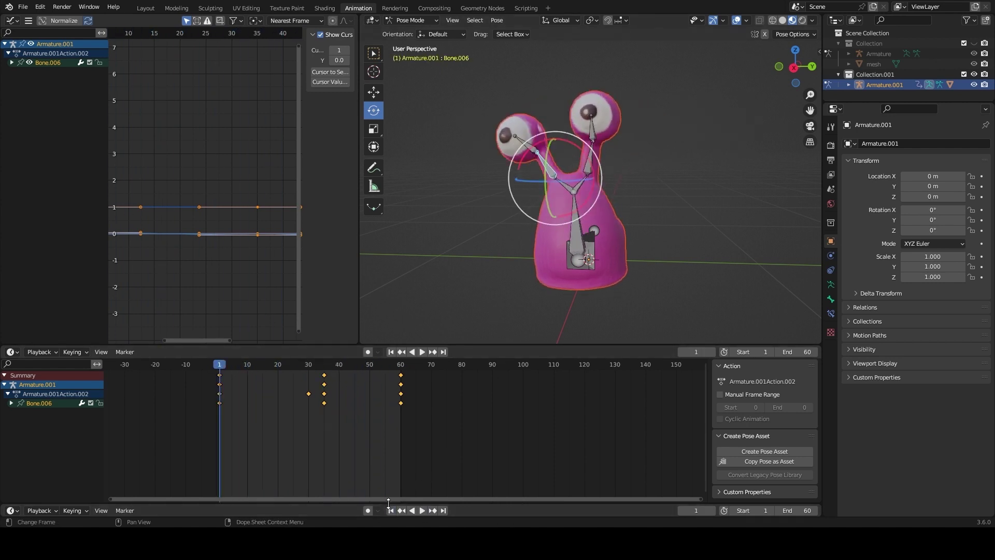
click(589, 160)
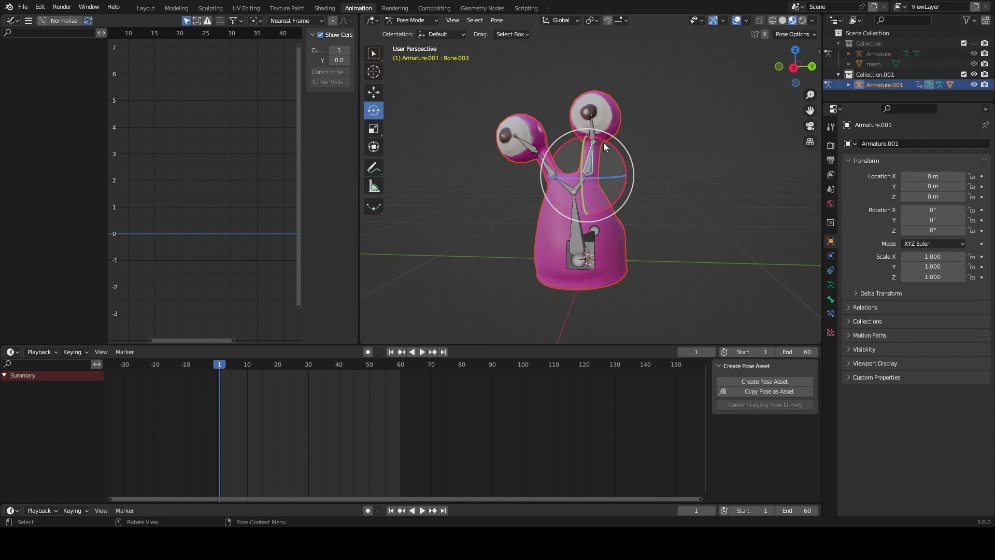
drag(604, 143, 603, 142)
key(i)
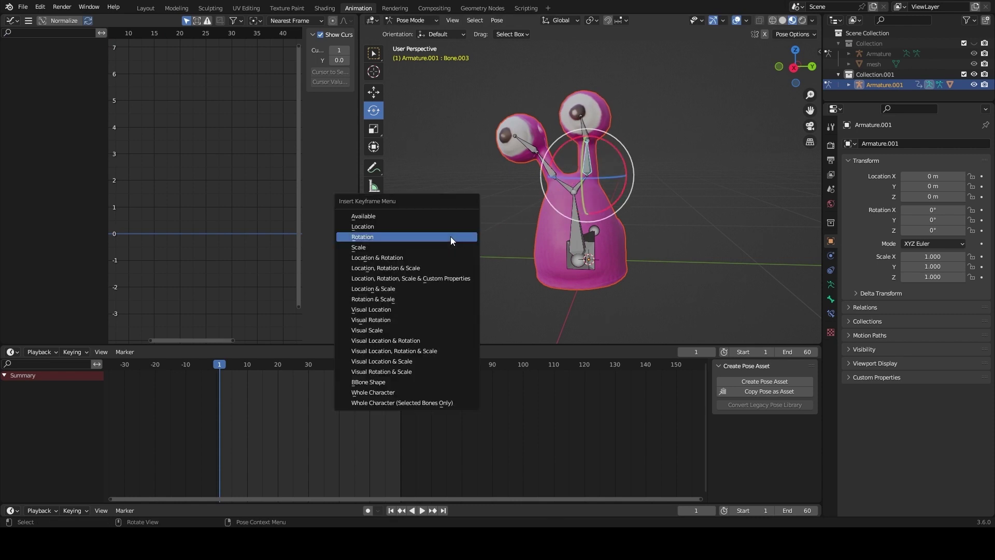
click(449, 236)
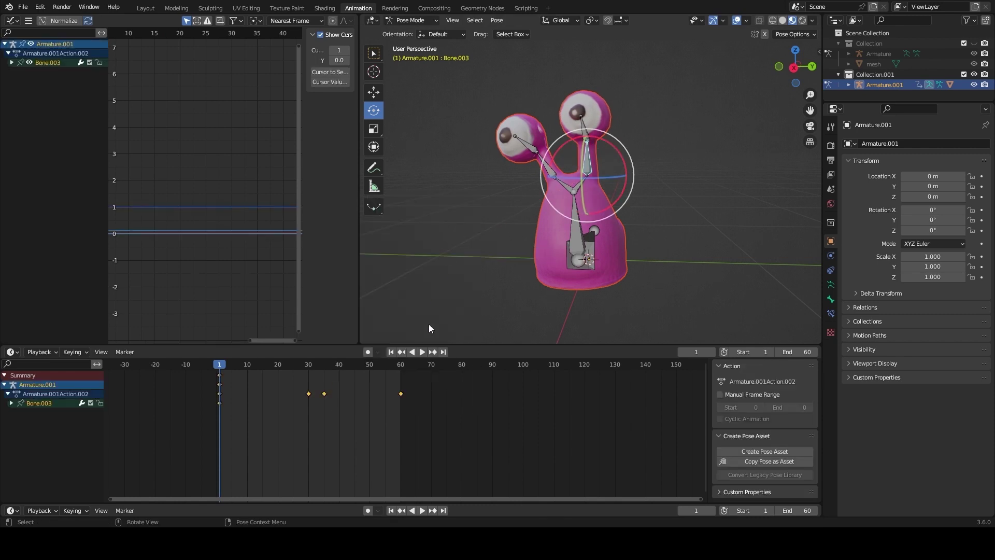
click(443, 352)
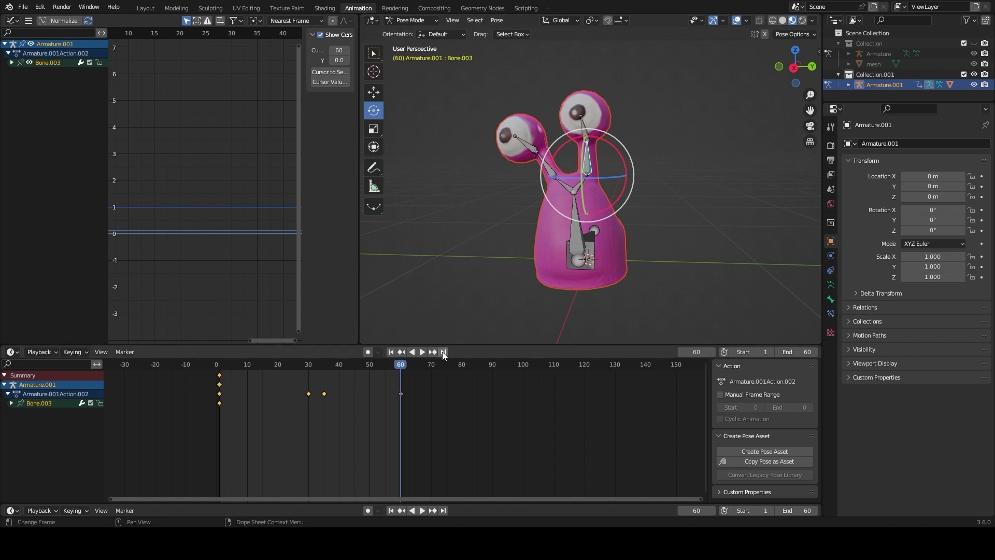
key(i)
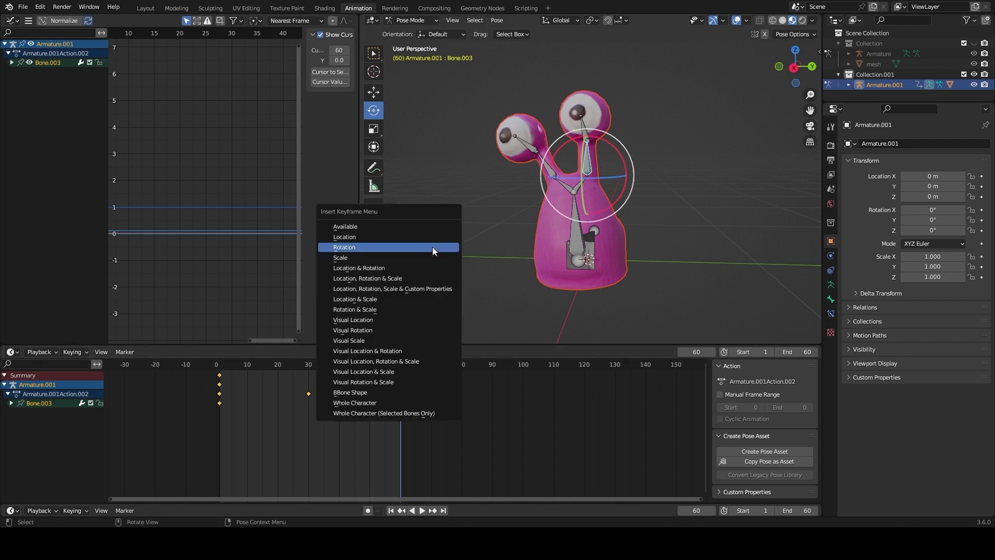
click(432, 247)
key(space)
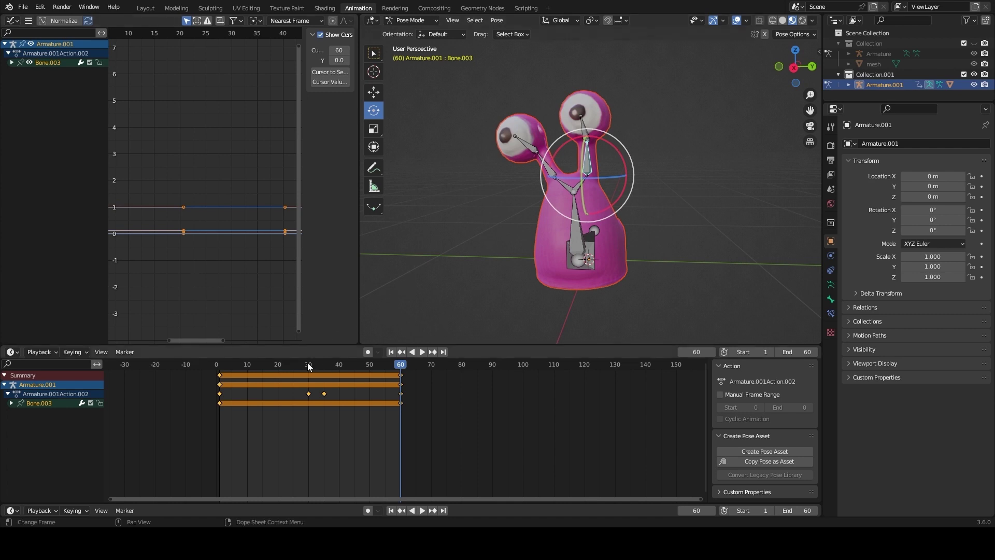
Step: At frame 38, rotate the +Y stalk's middle bone outward toward +Y, key its rotation, and play back the motion
drag(238, 364, 331, 377)
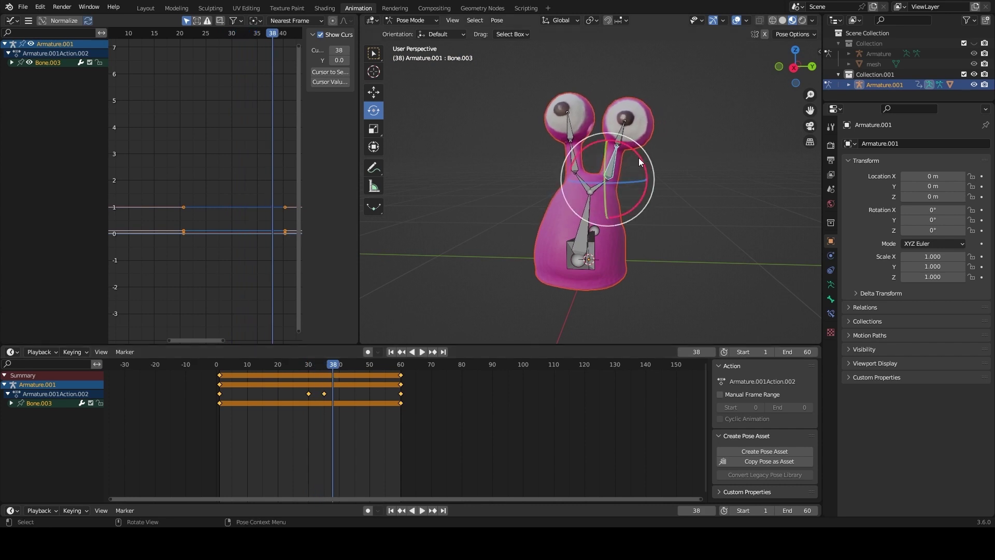
drag(638, 157, 660, 158)
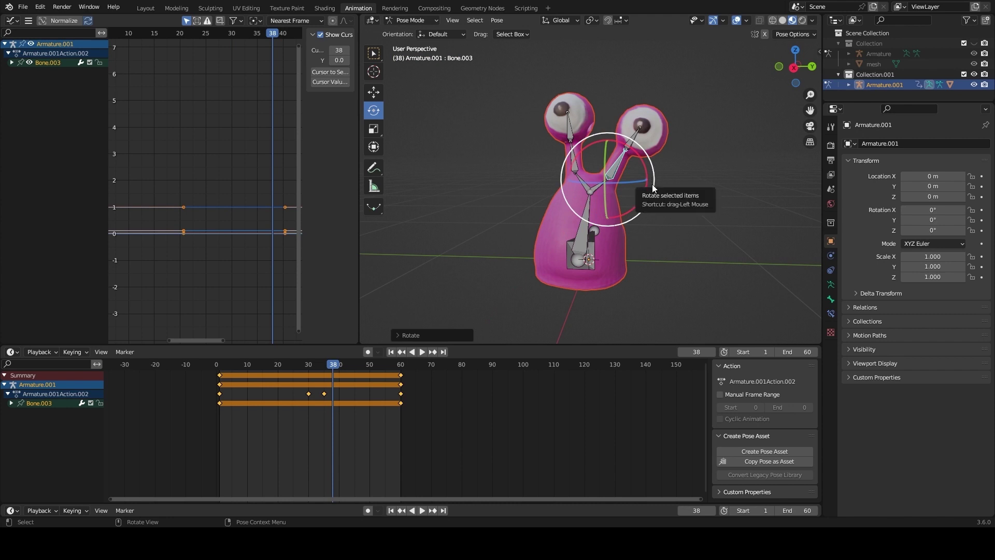
key(i)
click(658, 158)
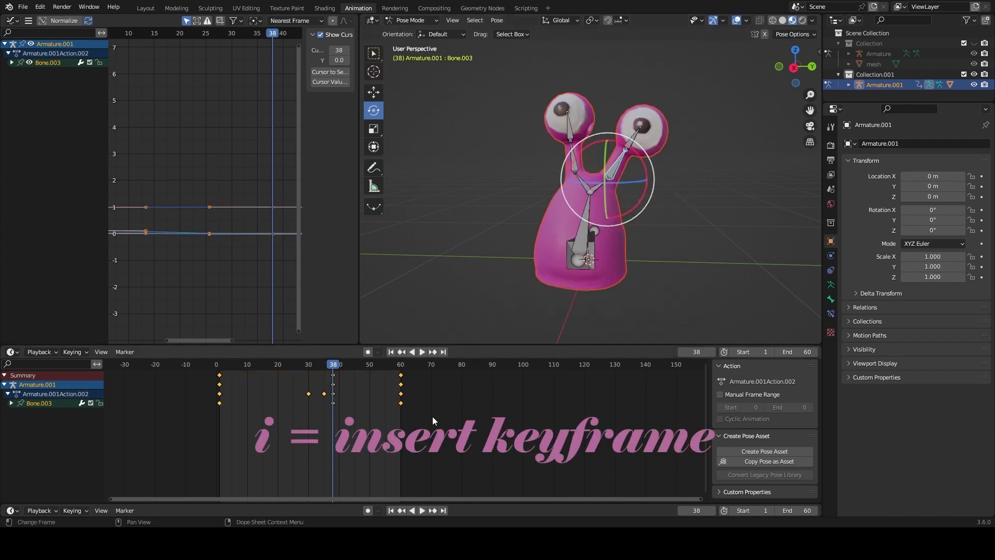
click(402, 510)
click(422, 511)
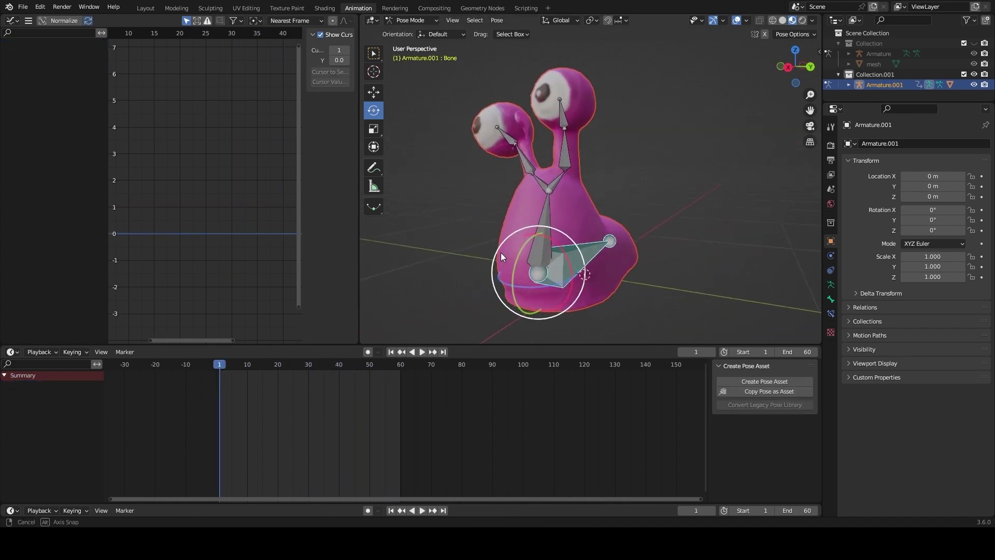
Step: Key the tail bone's current rotation at frames 1 and 60, and play back the animation
middle_drag(501, 253, 546, 271)
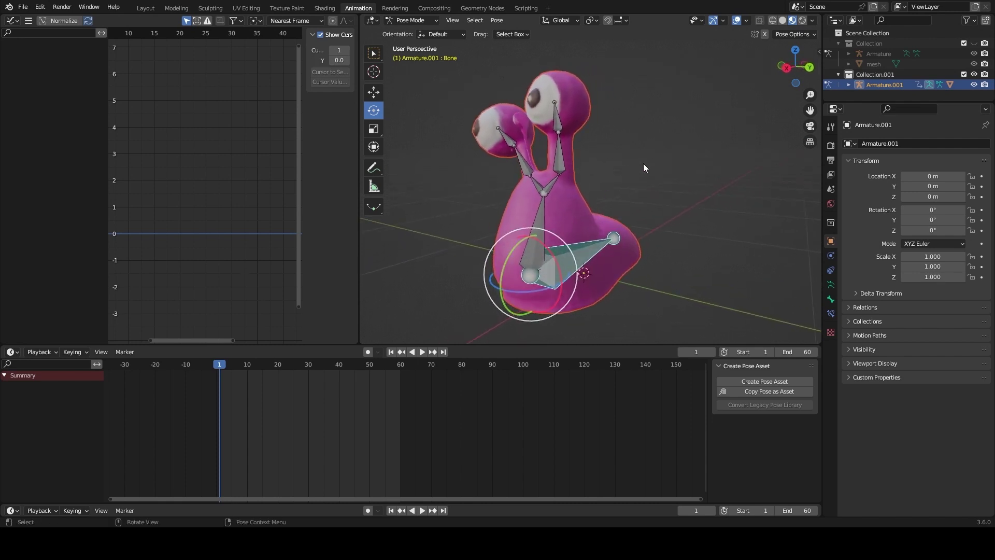
key(i)
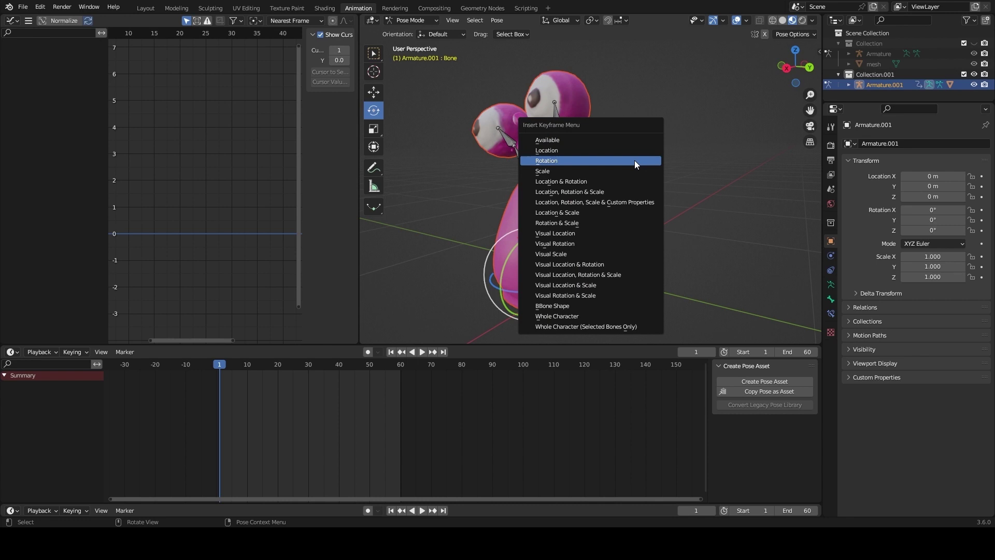
click(634, 160)
click(442, 353)
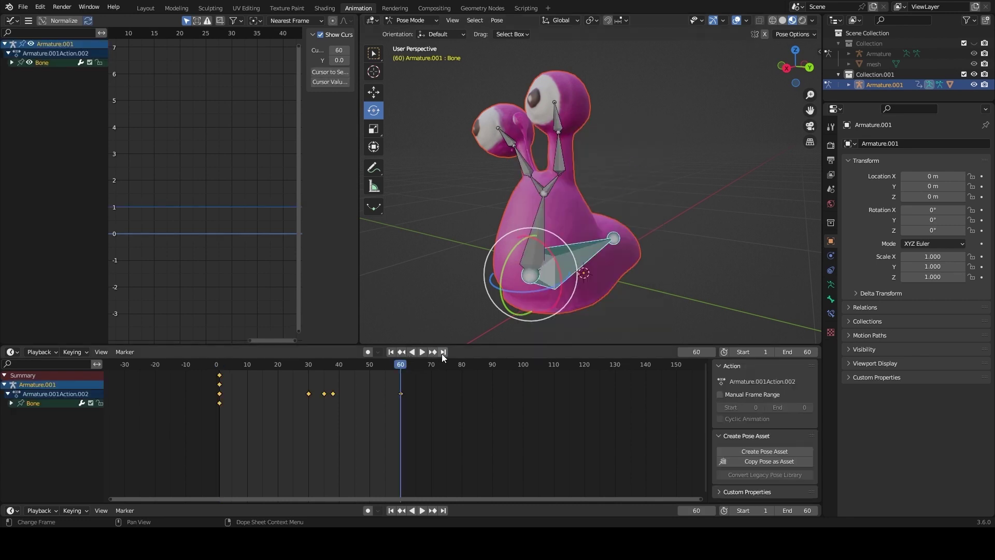
key(i)
click(654, 131)
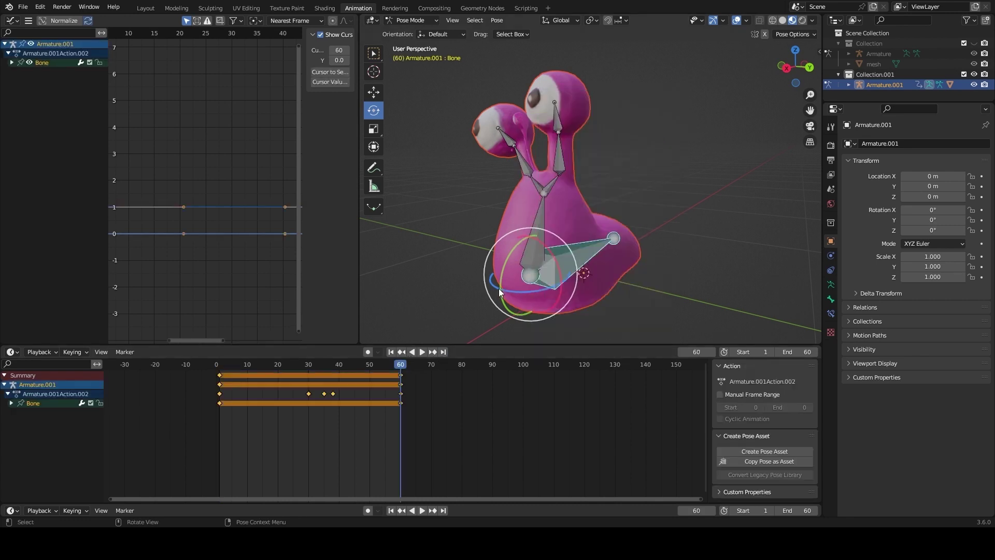
click(422, 352)
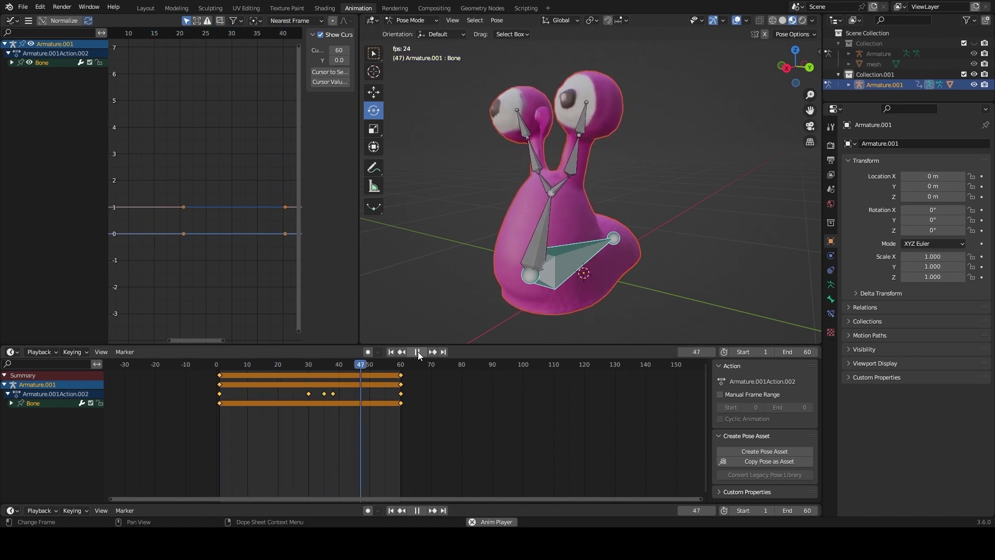
click(418, 352)
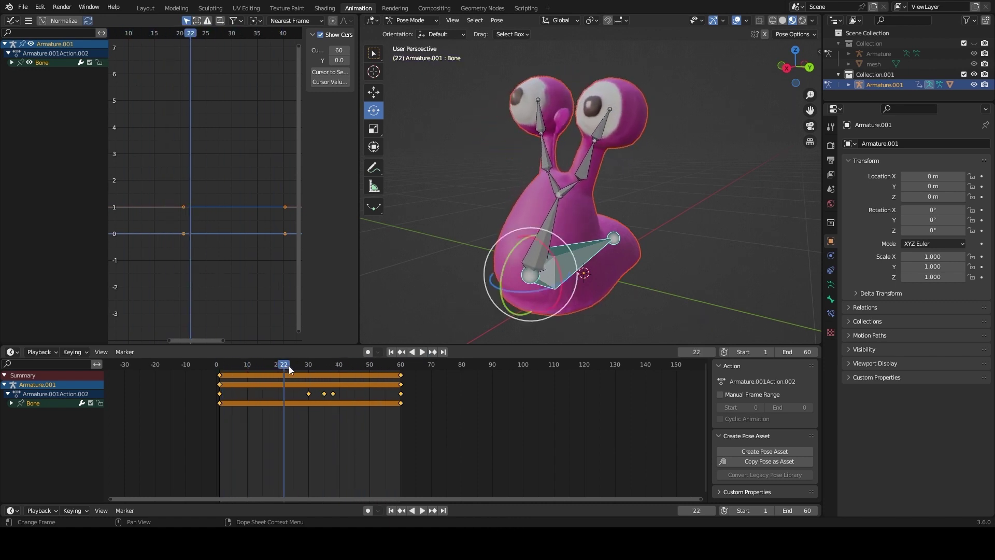
Step: At frame 27, rotate the tail bone slightly downward about the global Y axis and key its rotation
drag(291, 370, 300, 369)
middle_drag(509, 284, 531, 259)
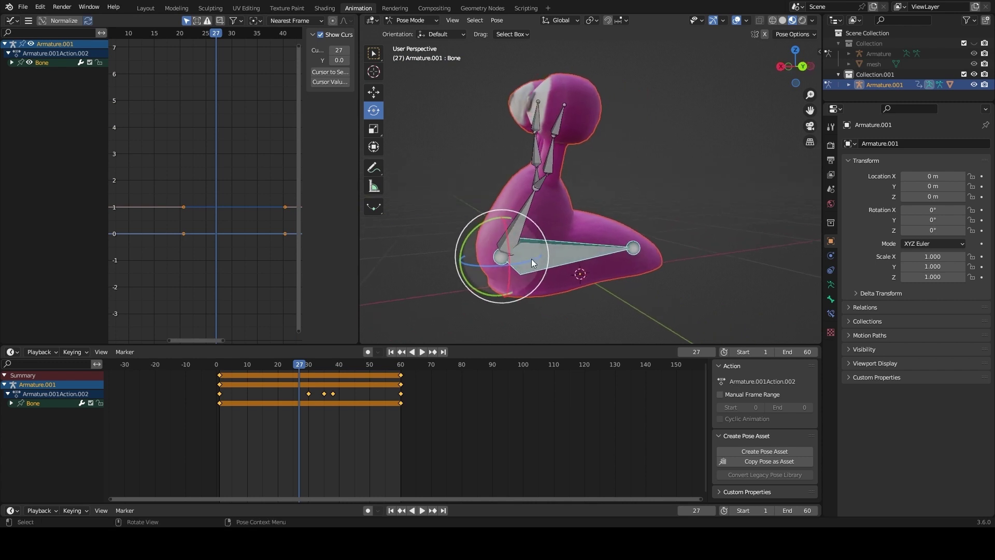
drag(480, 224, 481, 222)
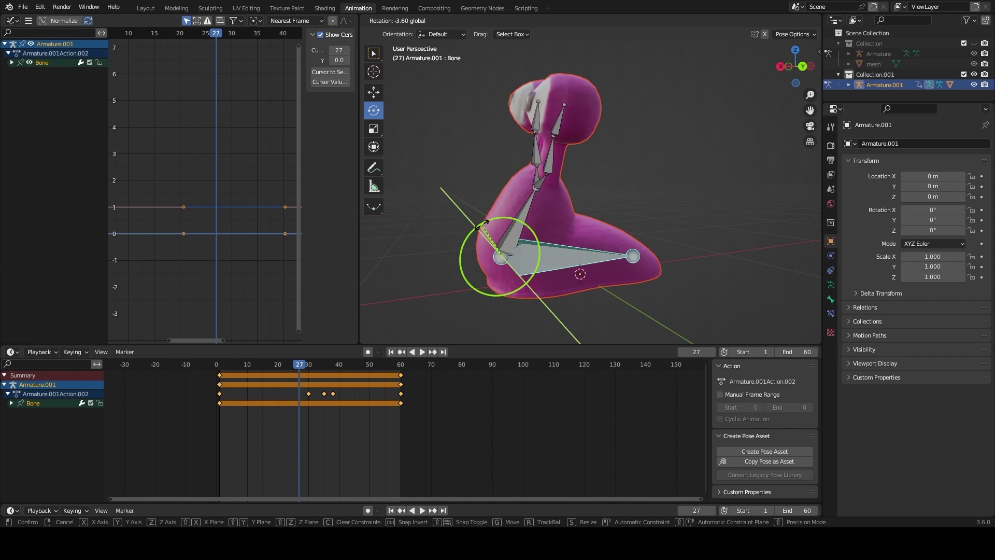
drag(481, 222, 482, 224)
mouse_move(455, 257)
middle_down()
mouse_move(532, 287)
mouse_move(559, 276)
mouse_move(459, 269)
middle_up()
key(i)
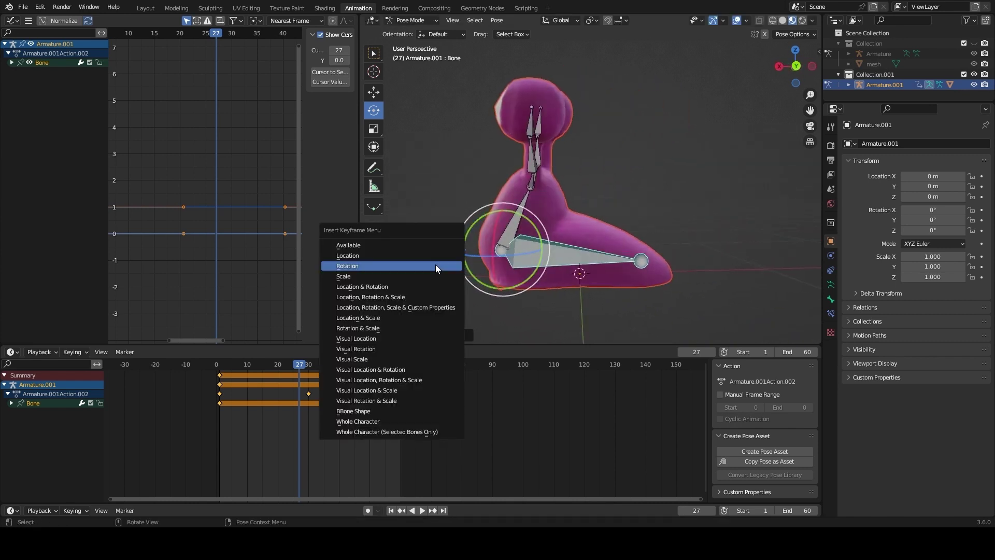
click(455, 293)
Step: Play back the finished sway and hide the viewport overlays to review the slug's motion without its bones
click(422, 352)
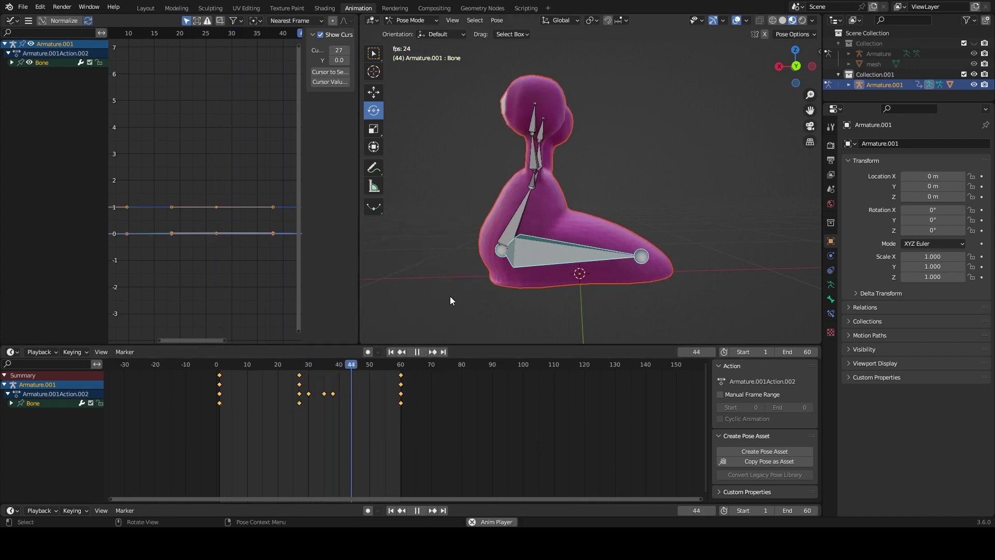
middle_drag(449, 296, 637, 278)
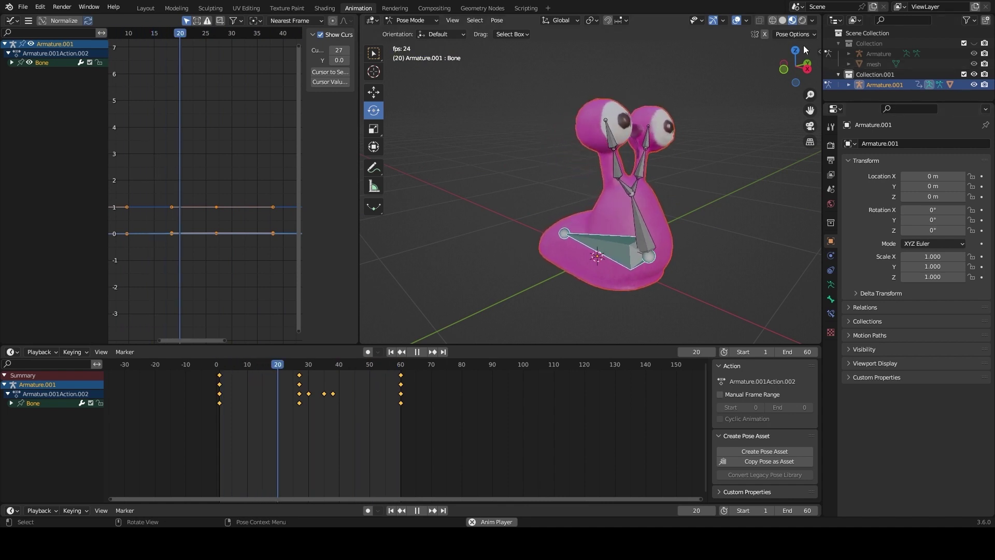
click(736, 21)
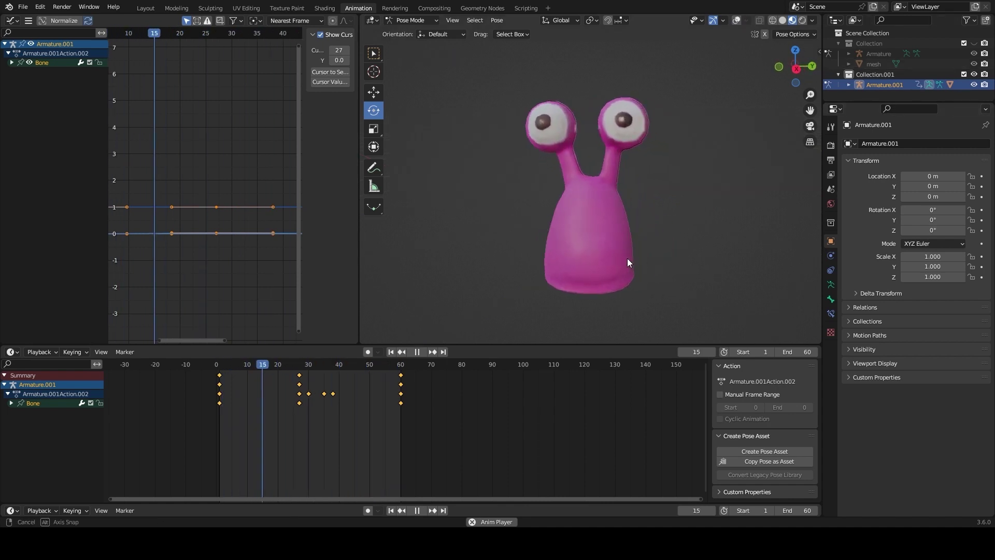
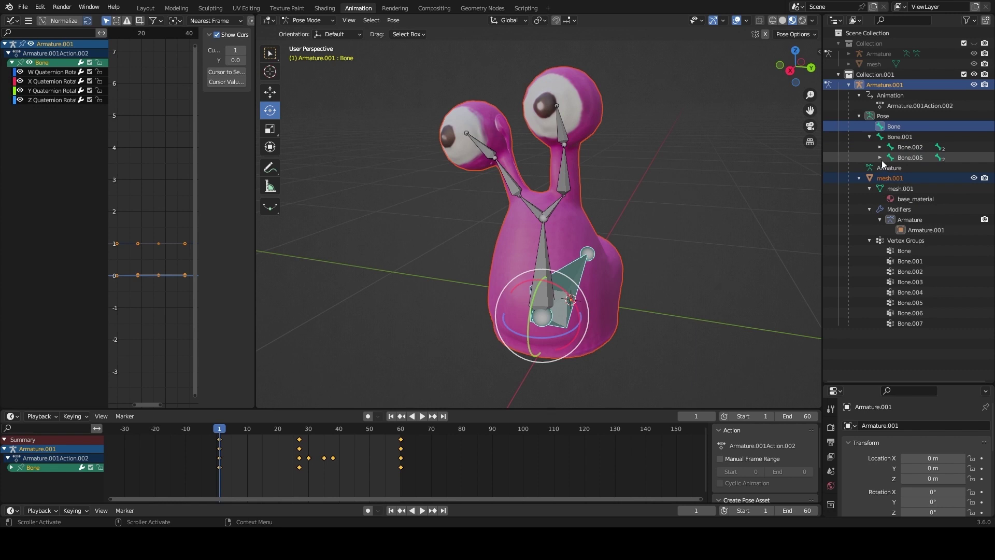
Step: Expand the nested pose bones of Armature.001 and select the full outliner range from the armature through the mesh's Bone.007 vertex group
click(880, 157)
click(879, 147)
click(891, 157)
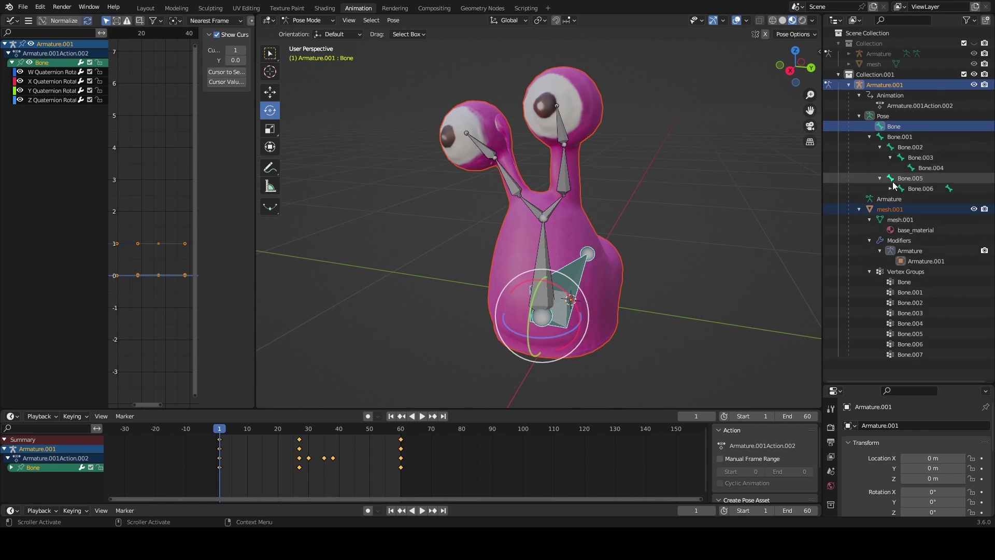
click(891, 188)
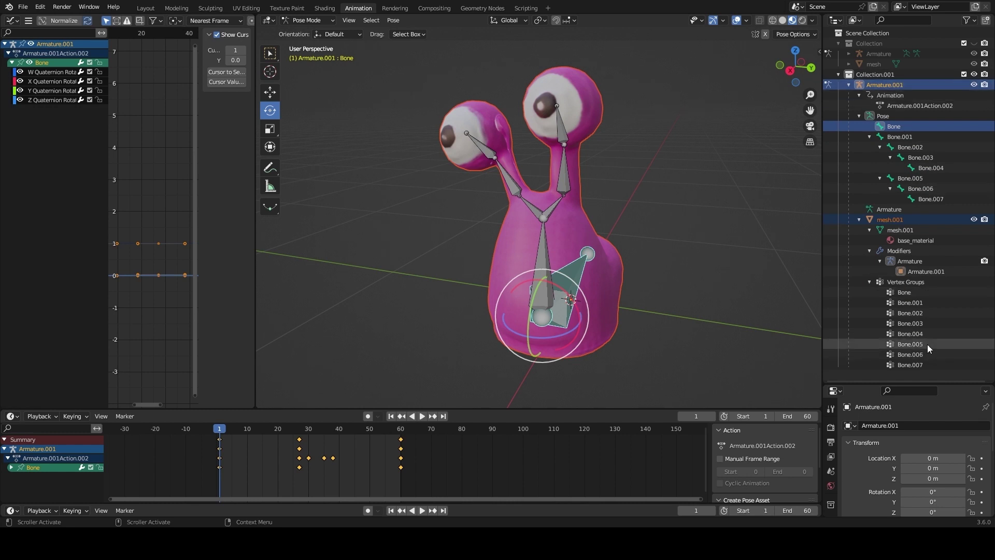
click(915, 366)
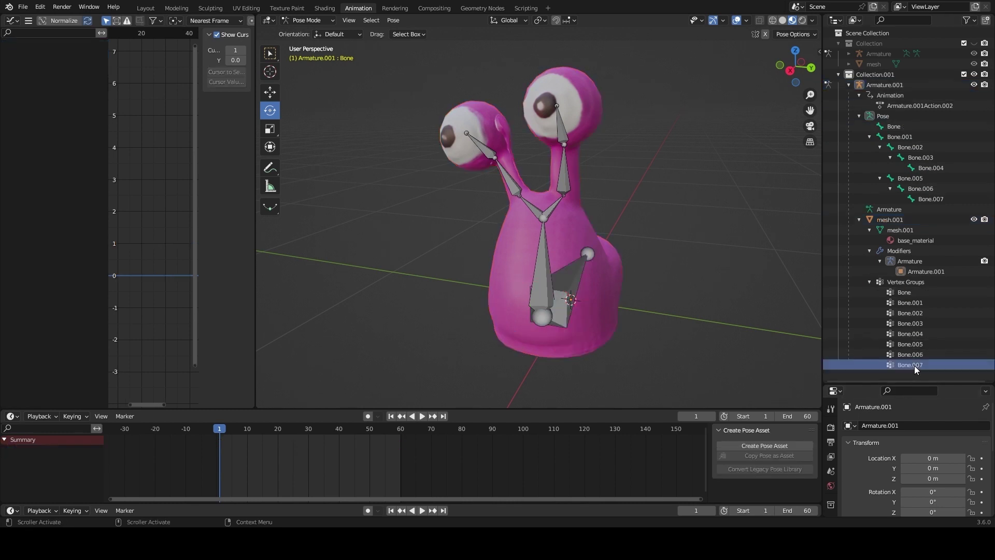
double_click(913, 86)
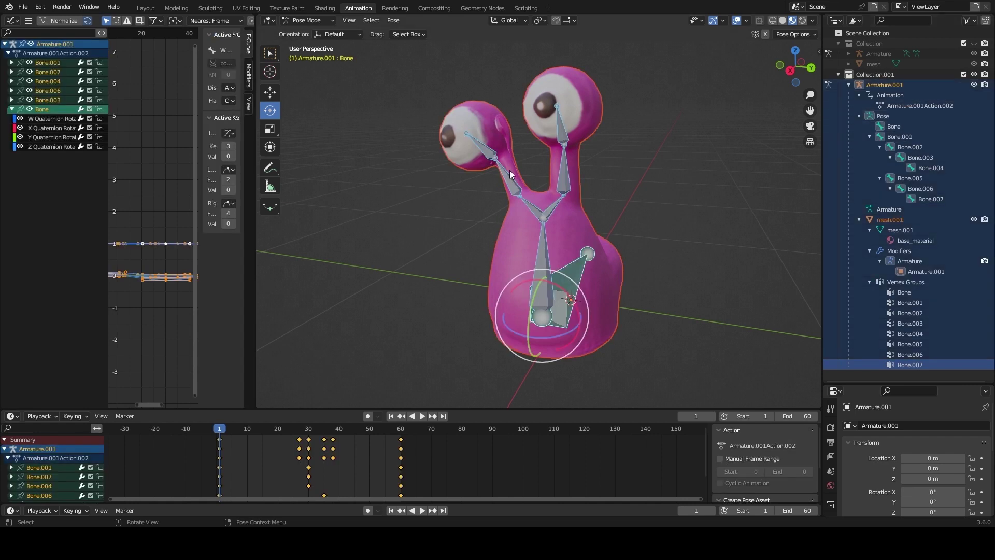
Step: Open the FBX export settings for the selected armature and slug mesh
click(24, 7)
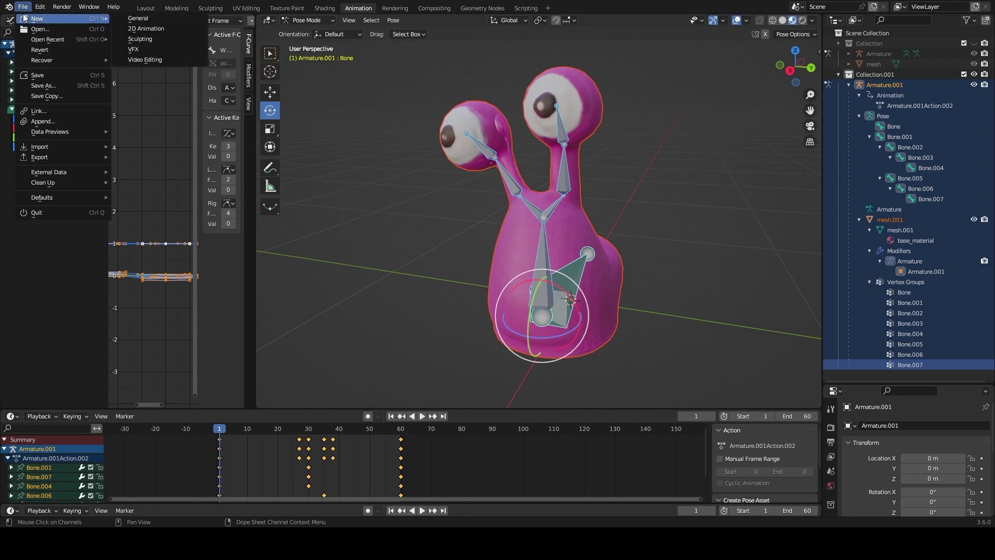
mouse_move(40, 147)
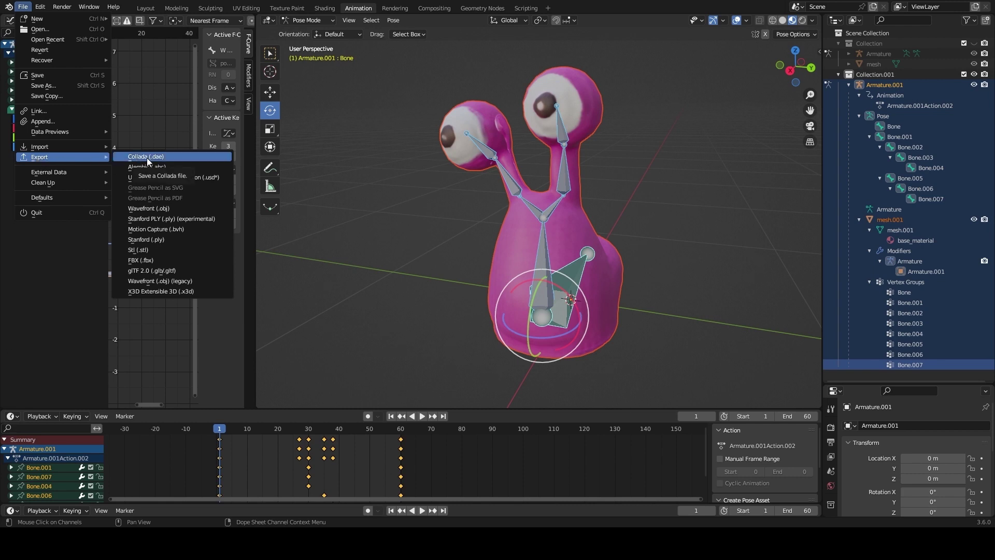
click(140, 260)
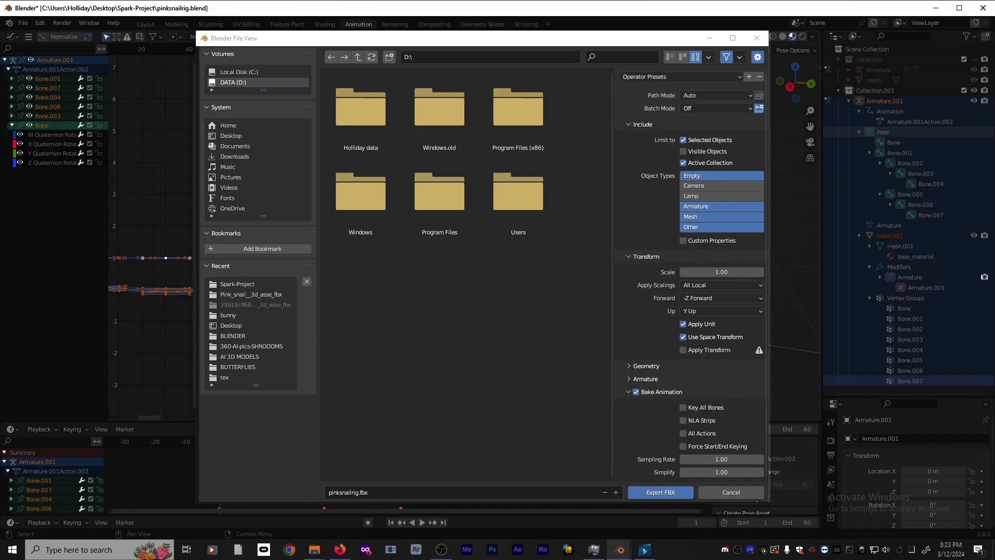